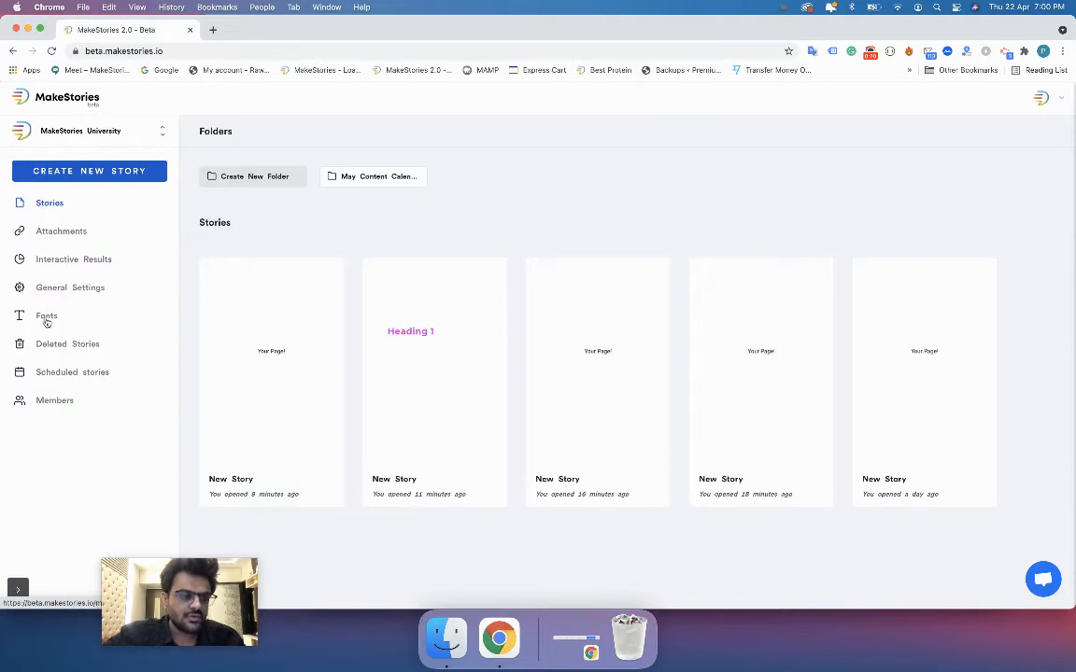
- Open the custom fonts page of the MakeStories University workspace
left_click(45, 320)
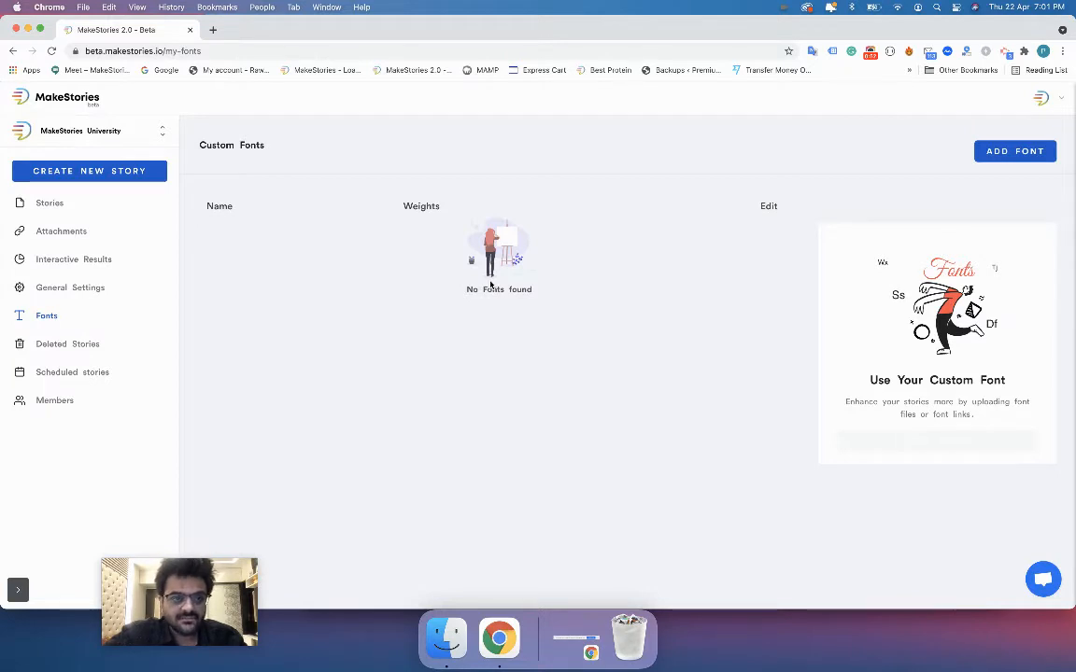
- Open caniuse.com in a new browser tab and look up browser support for the ttf font format
key("super+t")
type("caniuse")
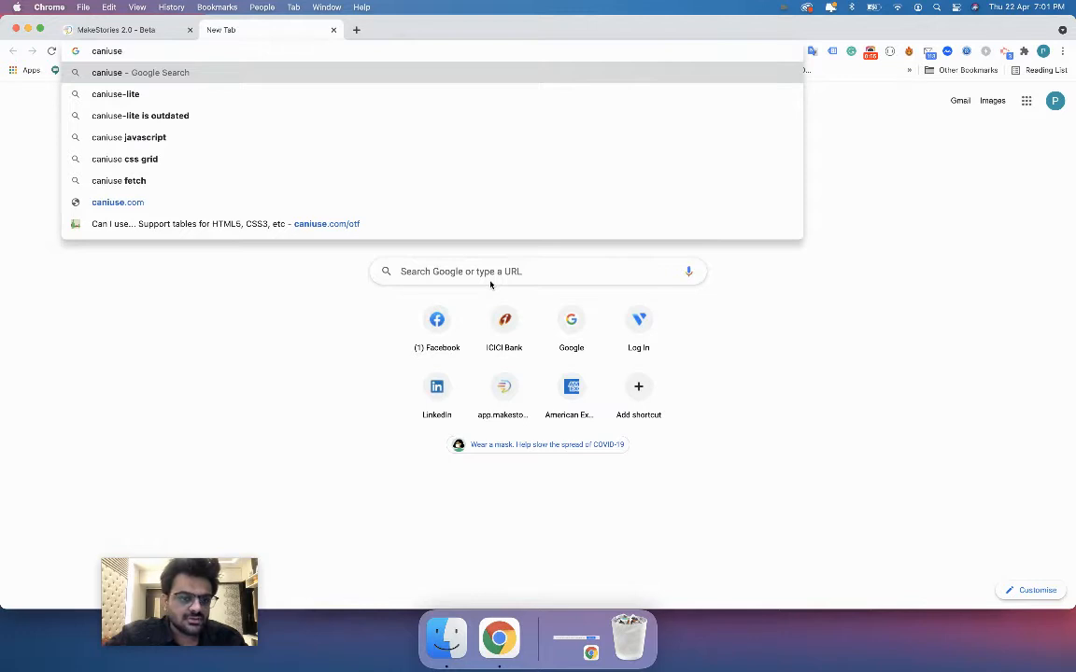
key("Up")
key("Return")
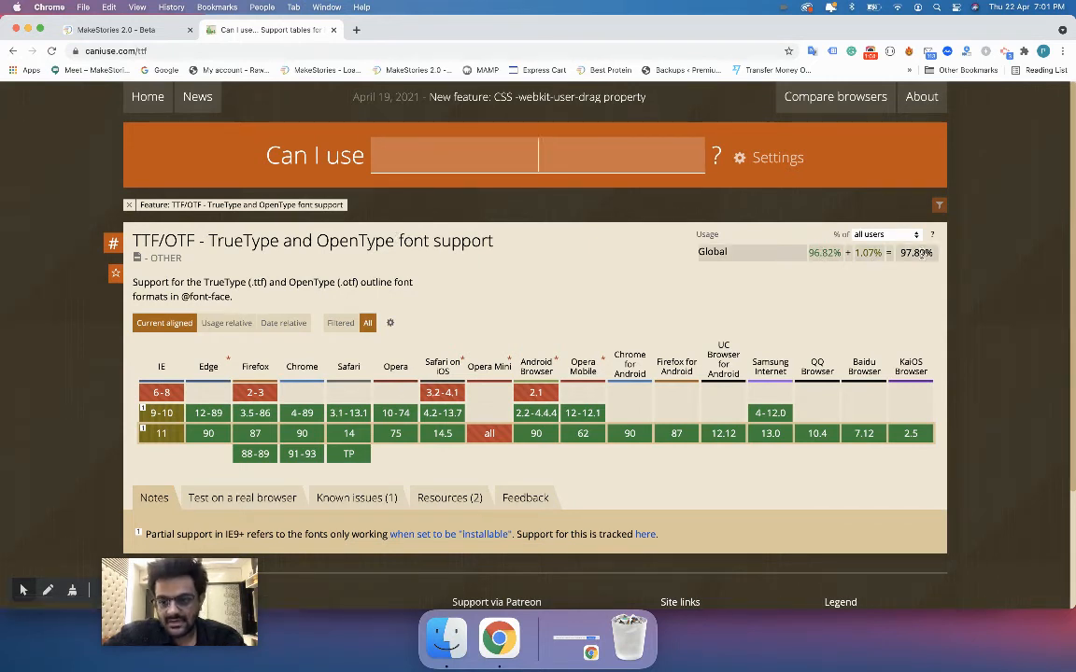
type("tf")
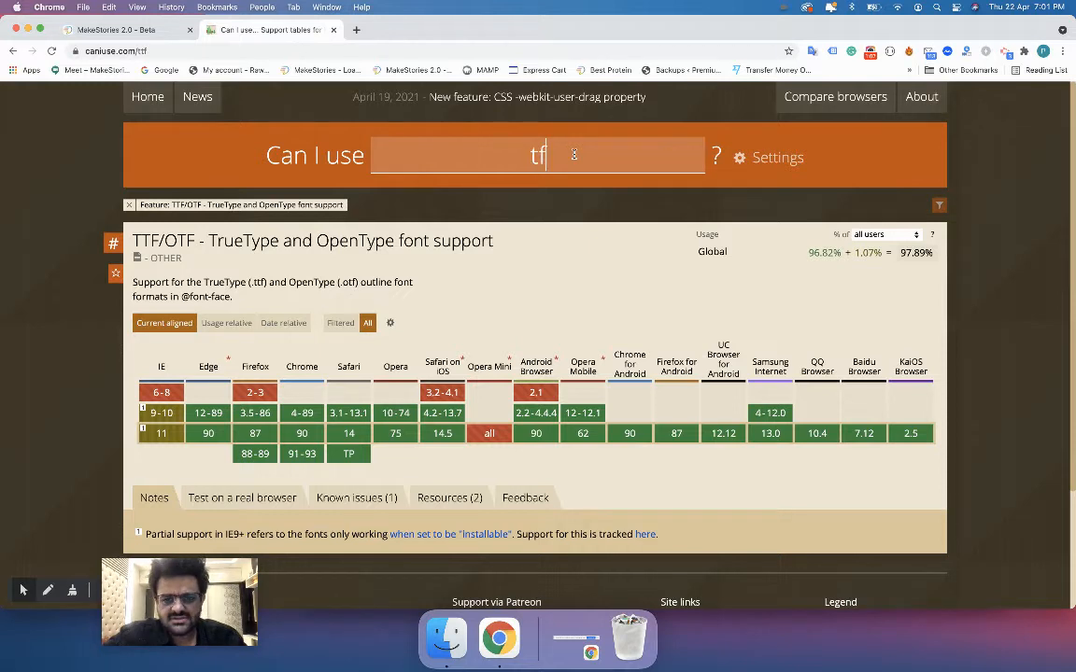
key("BackSpace")
type("tf")
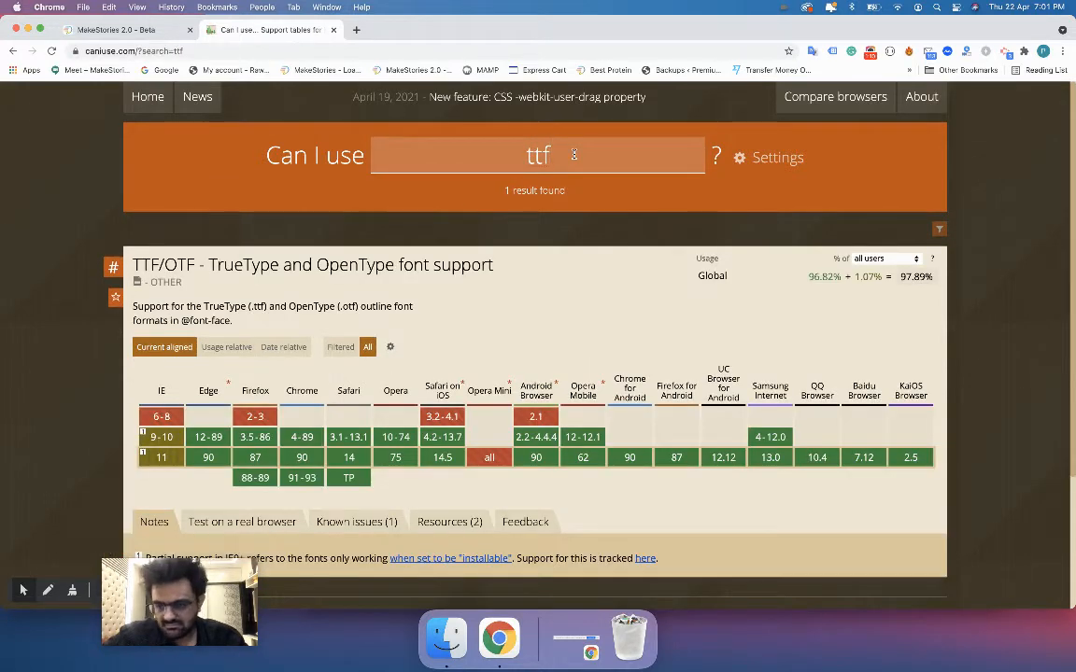
- Look up browser support for the woff and woff2 font formats, finishing back on the MakeStories fonts page
double_click(574, 155)
type("woff")
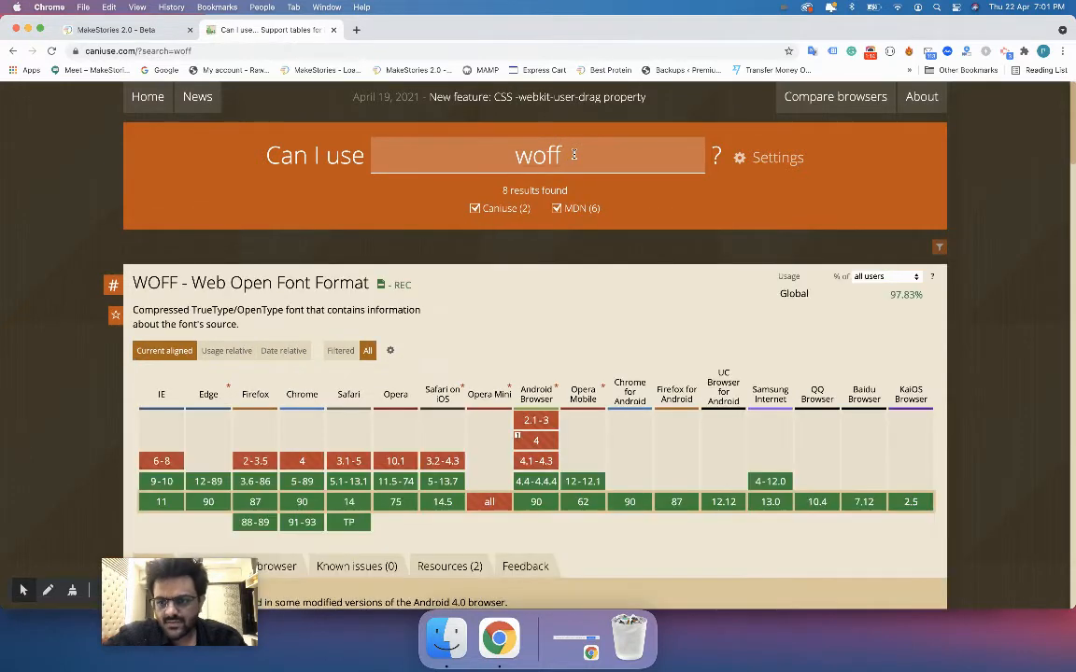
type("2")
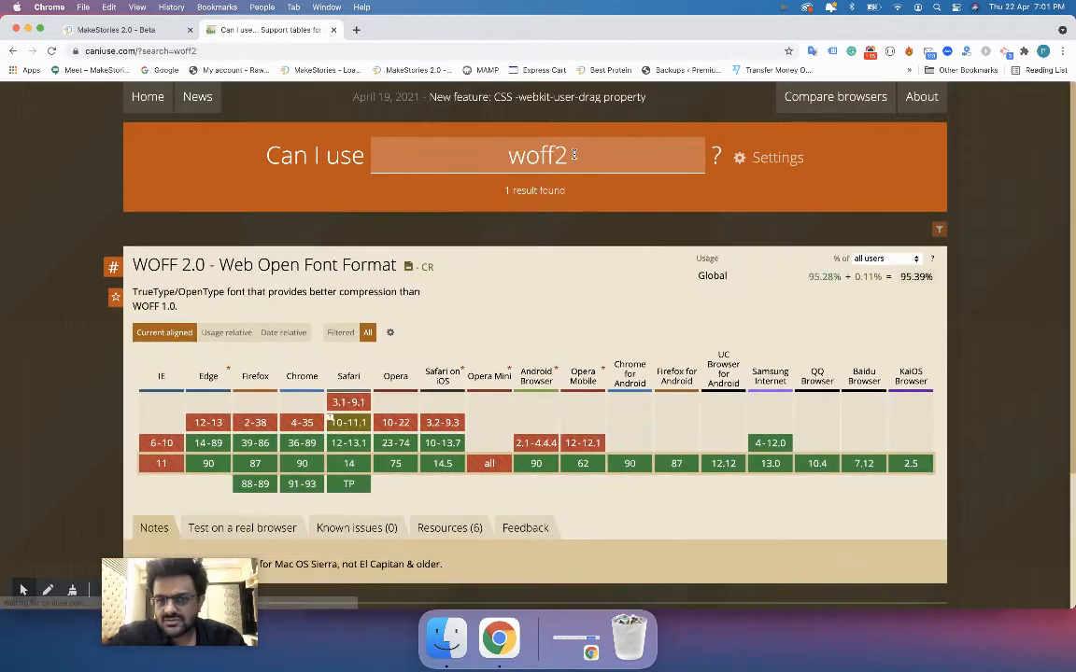
key("BackSpace")
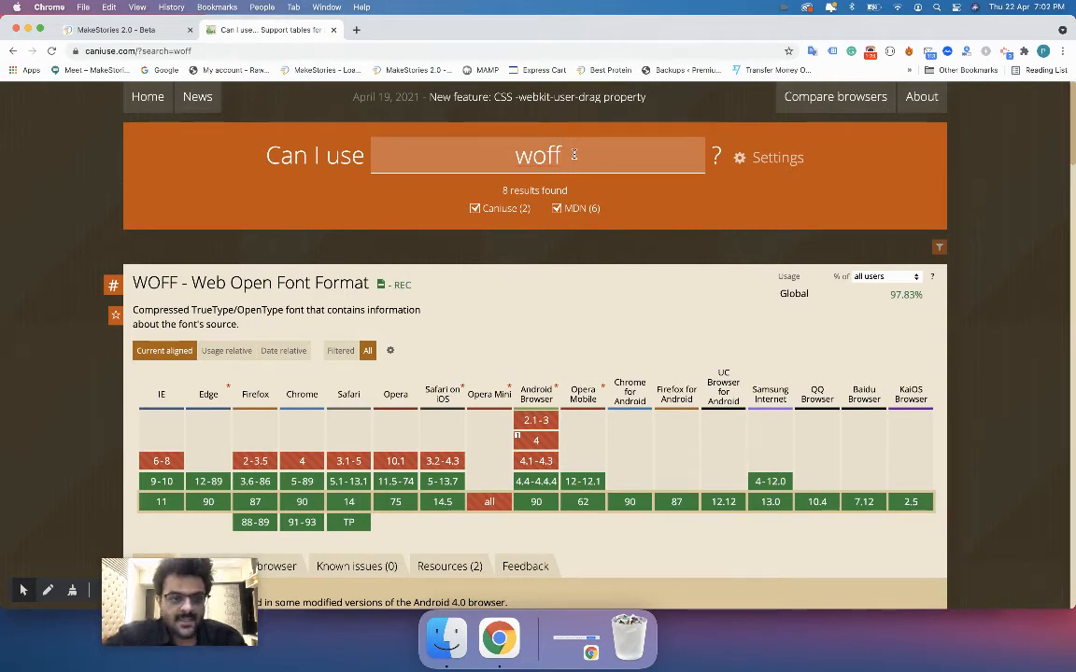
key("ctrl+shift+Tab")
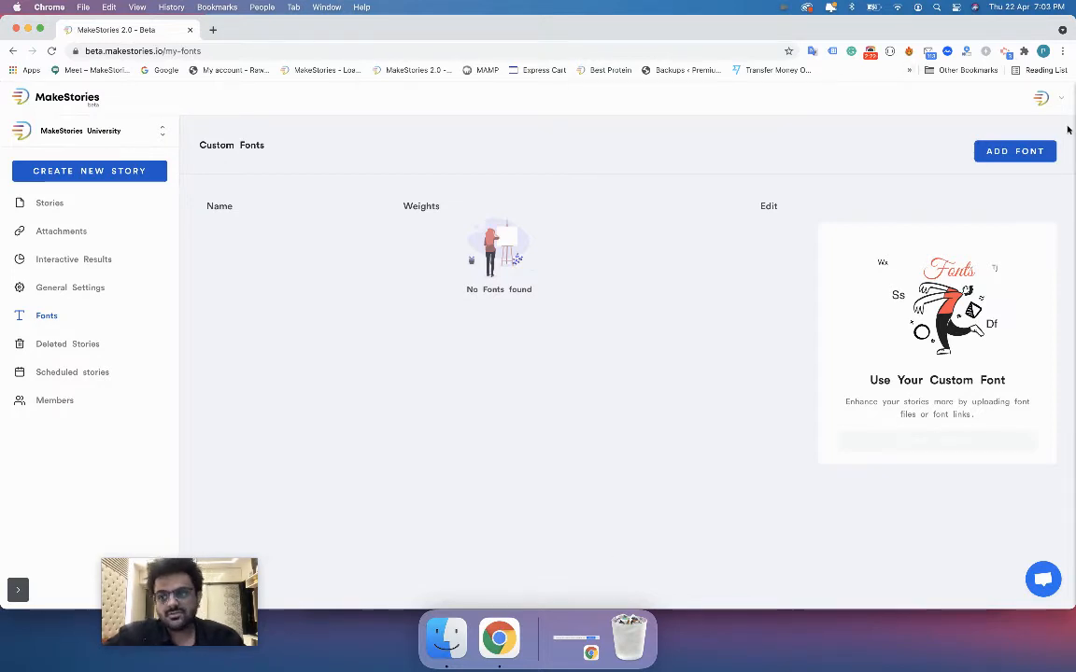
- Open the free font site fontspace.com in a separate browser tab
left_click(1062, 51)
left_click(531, 186)
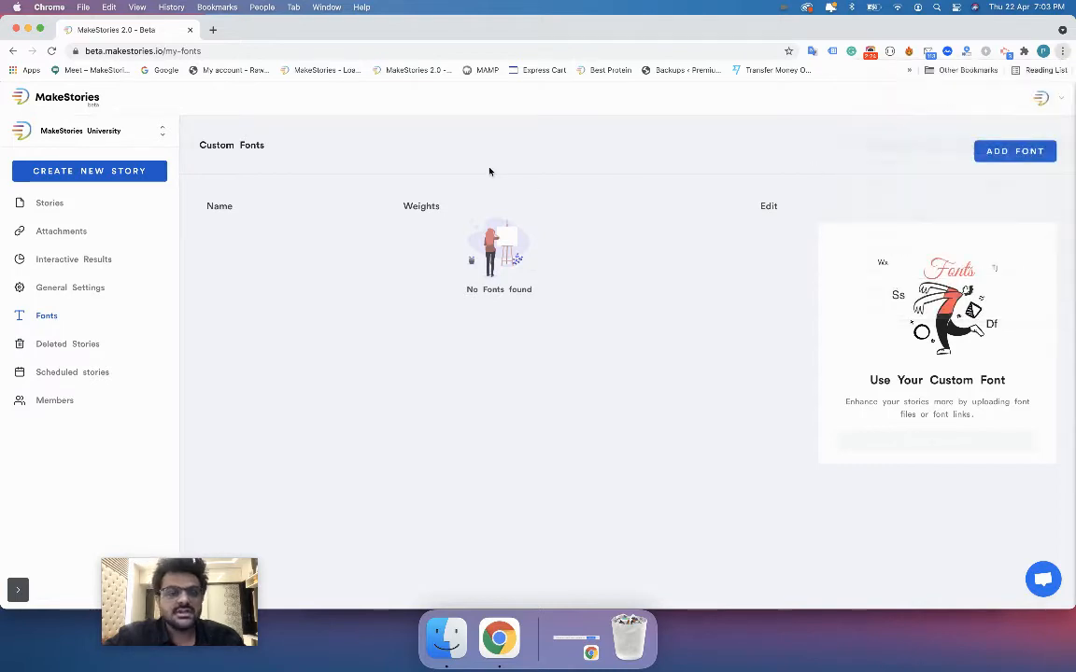
left_click(340, 50)
type("fontspacec")
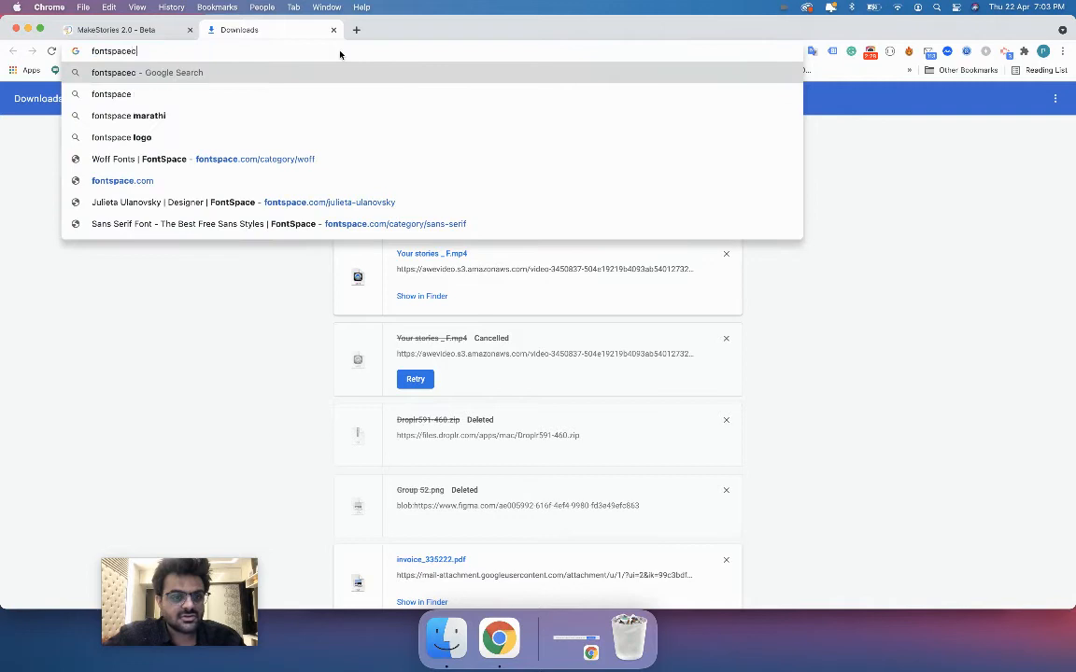
key("BackSpace")
type(".co")
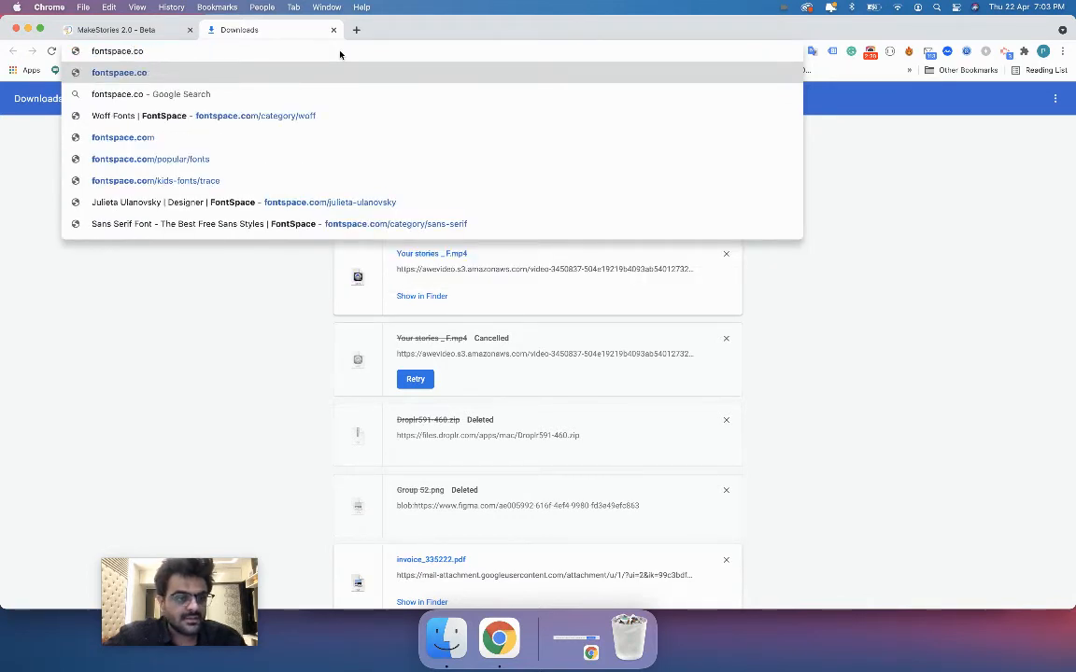
type("m")
key("Return")
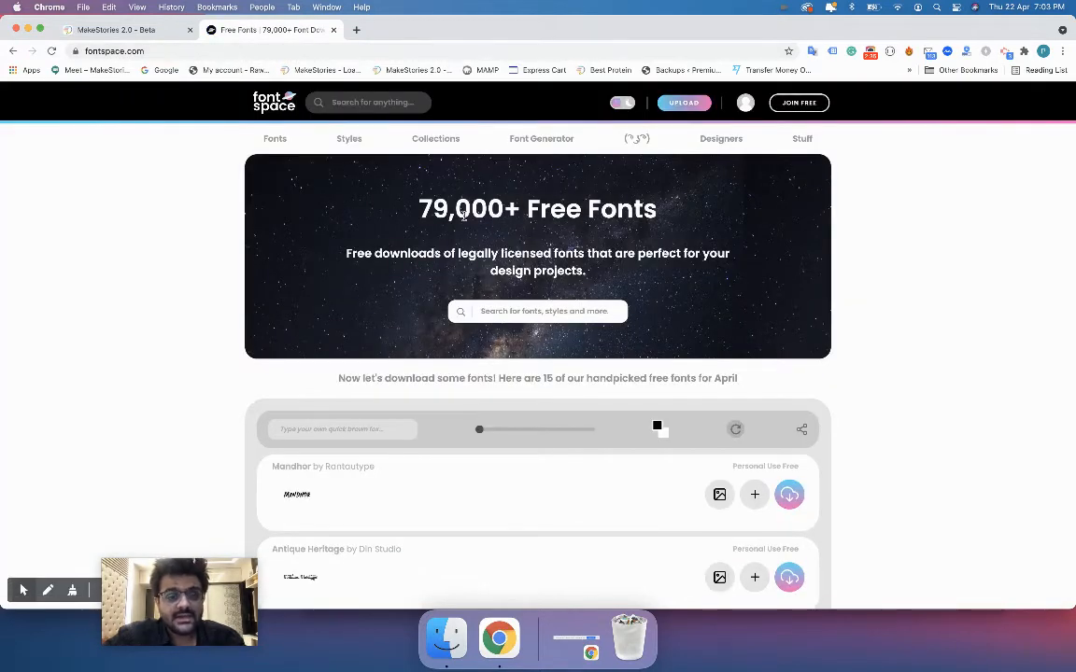
- Browse the handpicked free fonts on FontSpace with their preview size enlarged
double_click(465, 214)
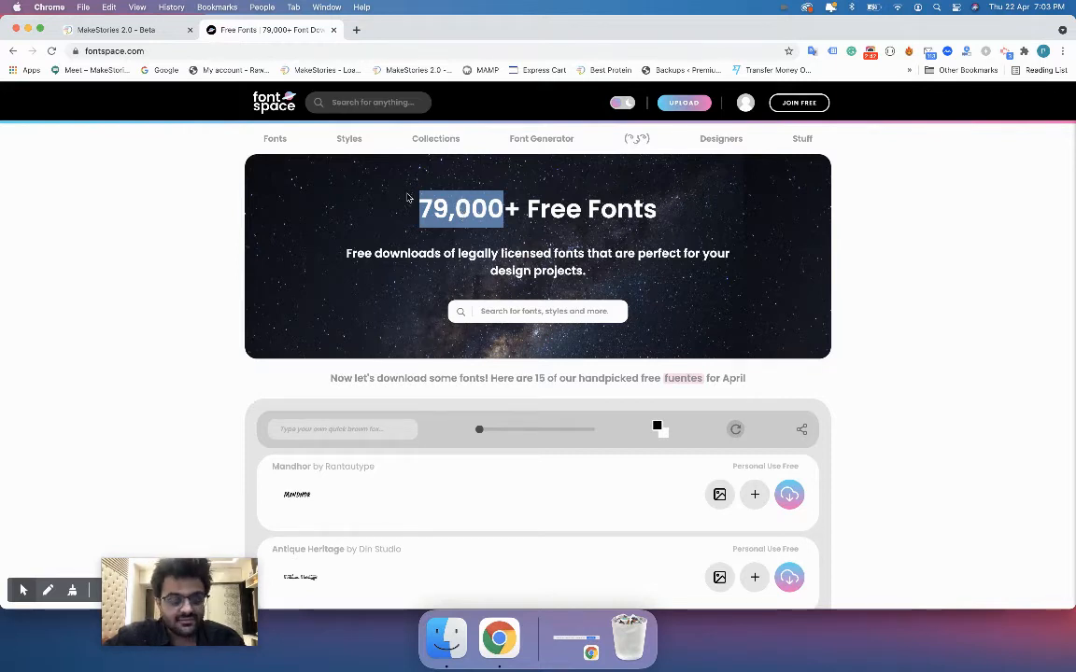
left_click_drag(177, 546, 193, 586)
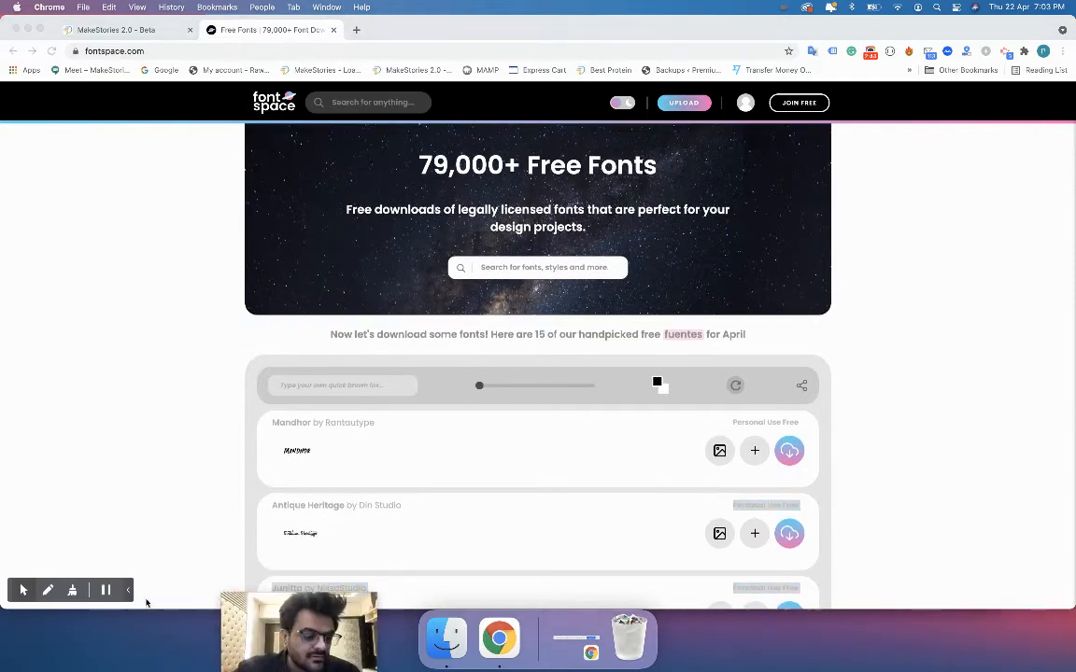
left_click(130, 589)
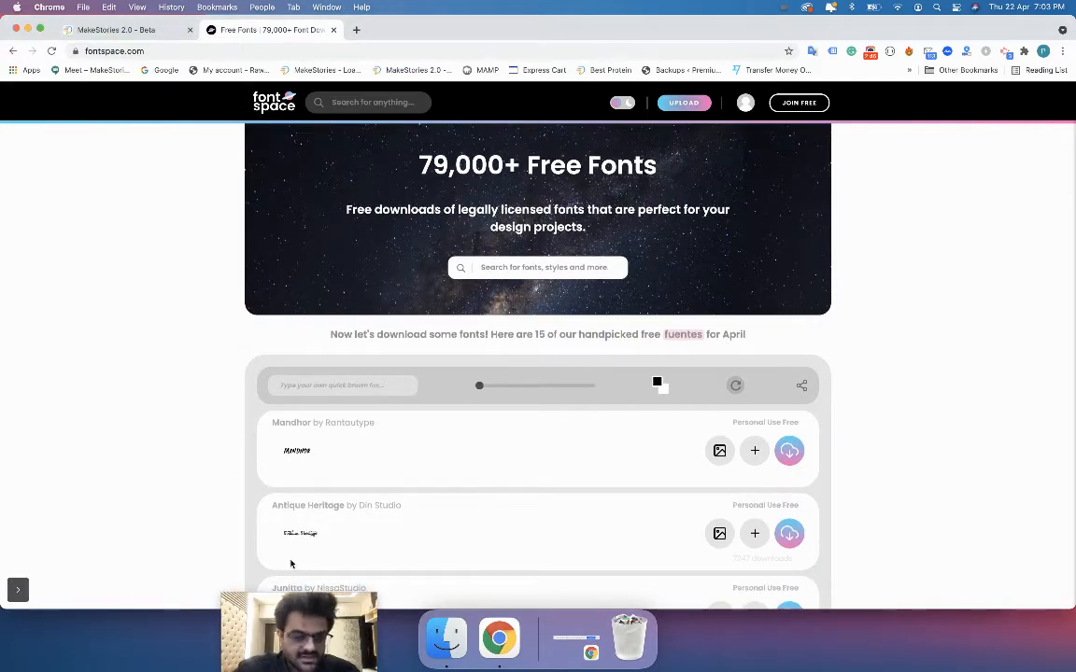
scroll(259, 470, "down", 1)
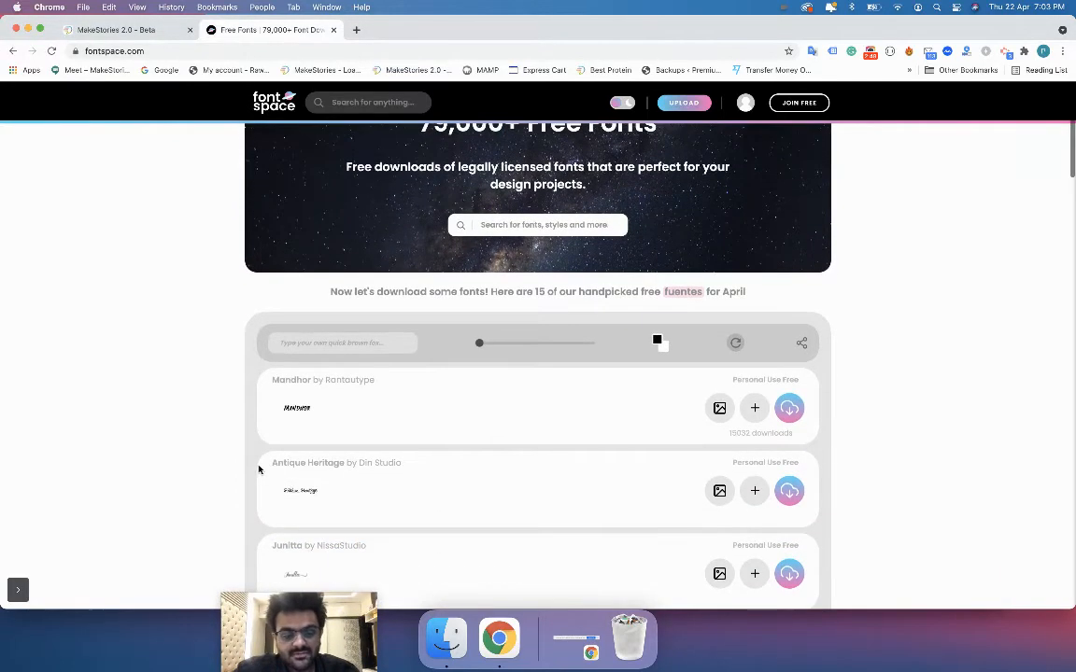
left_click_drag(479, 343, 513, 343)
scroll(483, 444, "down", 1)
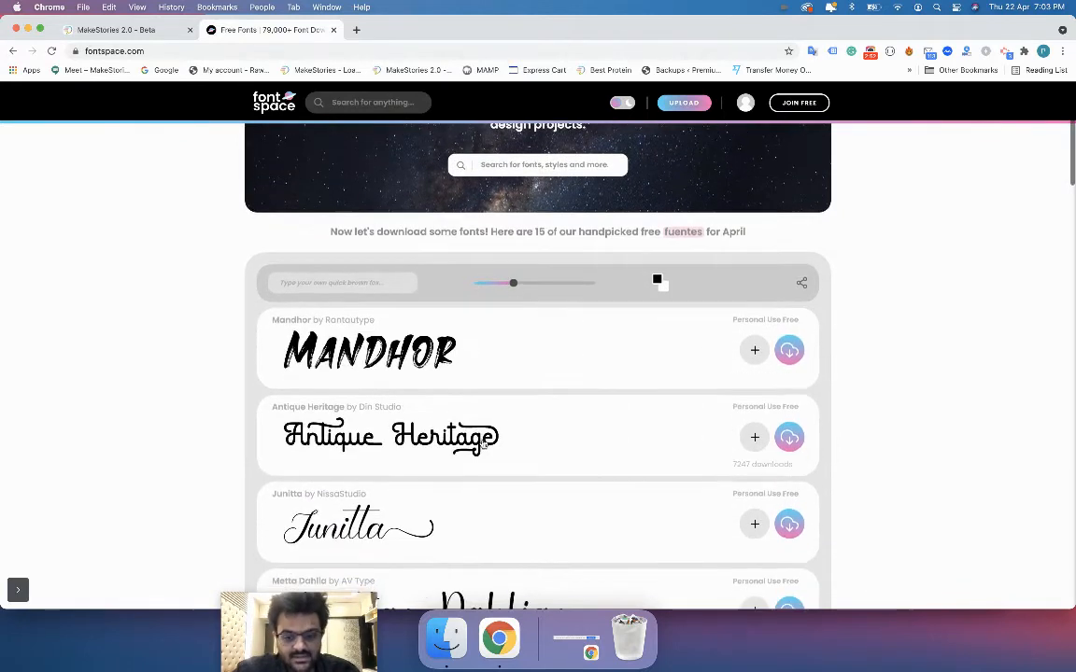
- Inspect the font files in the hussar-bold-web-edition-font folder in Finder and return to the MakeStories fonts page
left_click(441, 634)
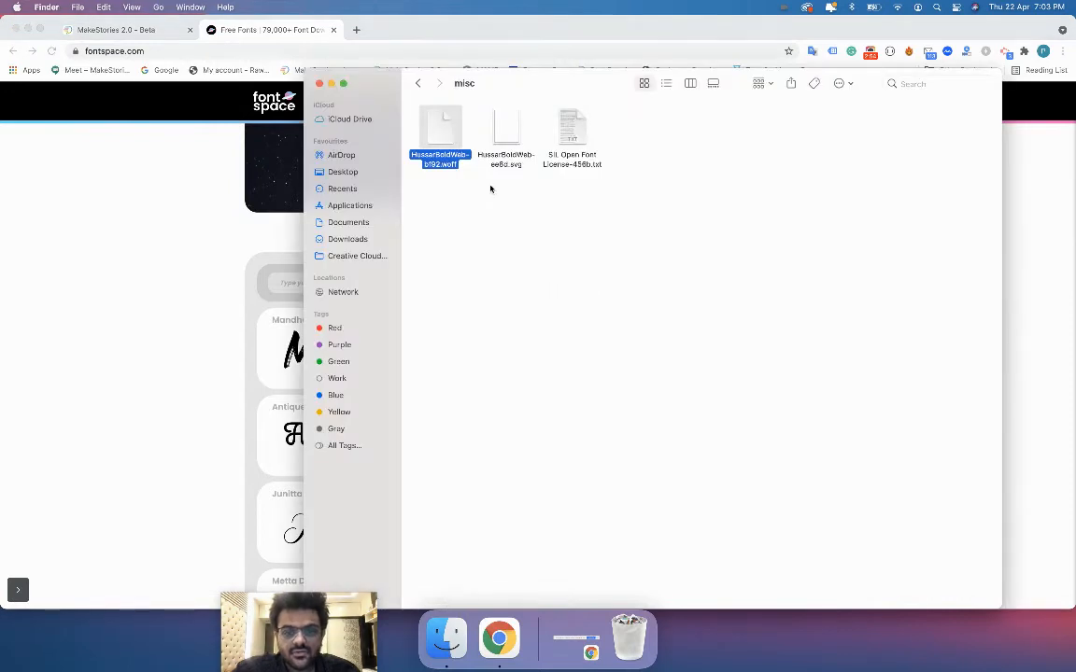
left_click(419, 85)
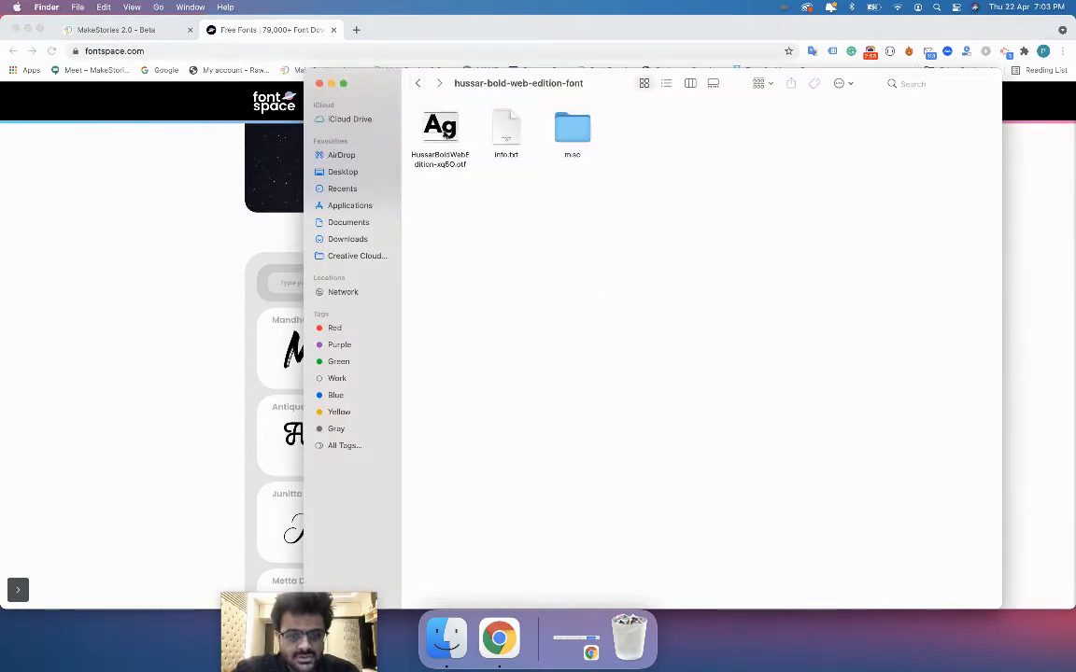
left_click(129, 35)
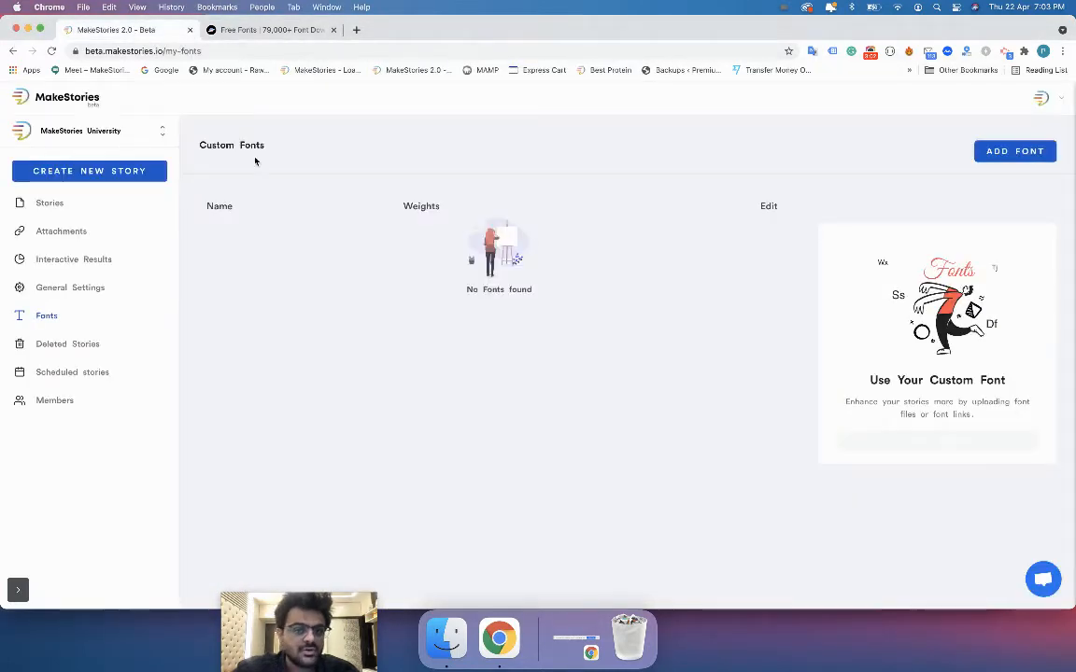
- Add a custom font named Hussar and set its weight to Bold
left_click(997, 155)
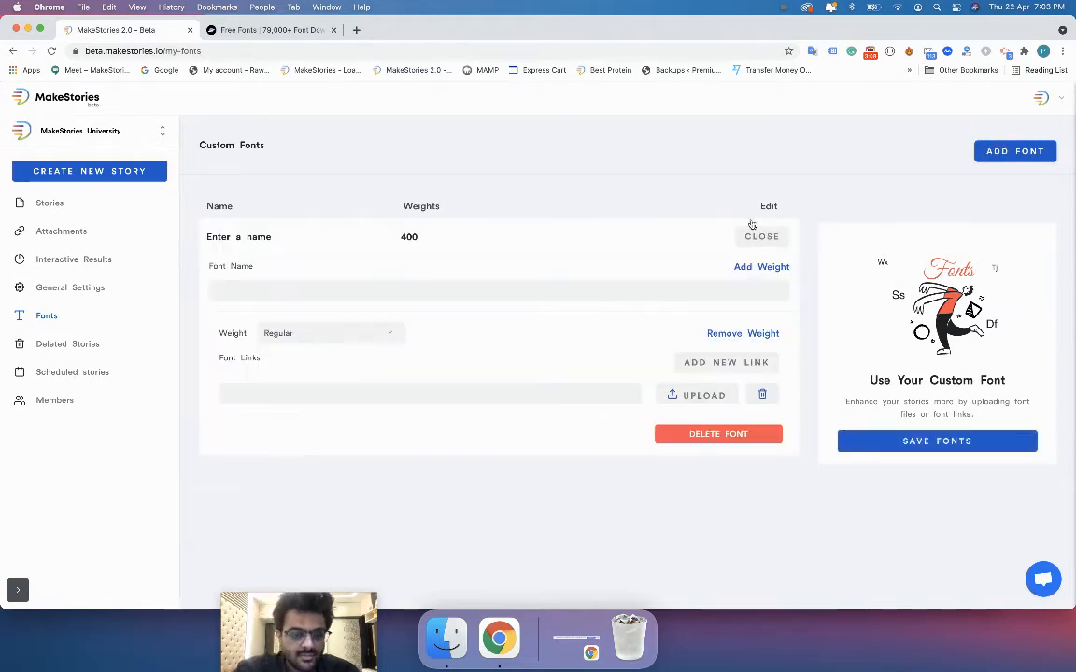
left_click(608, 284)
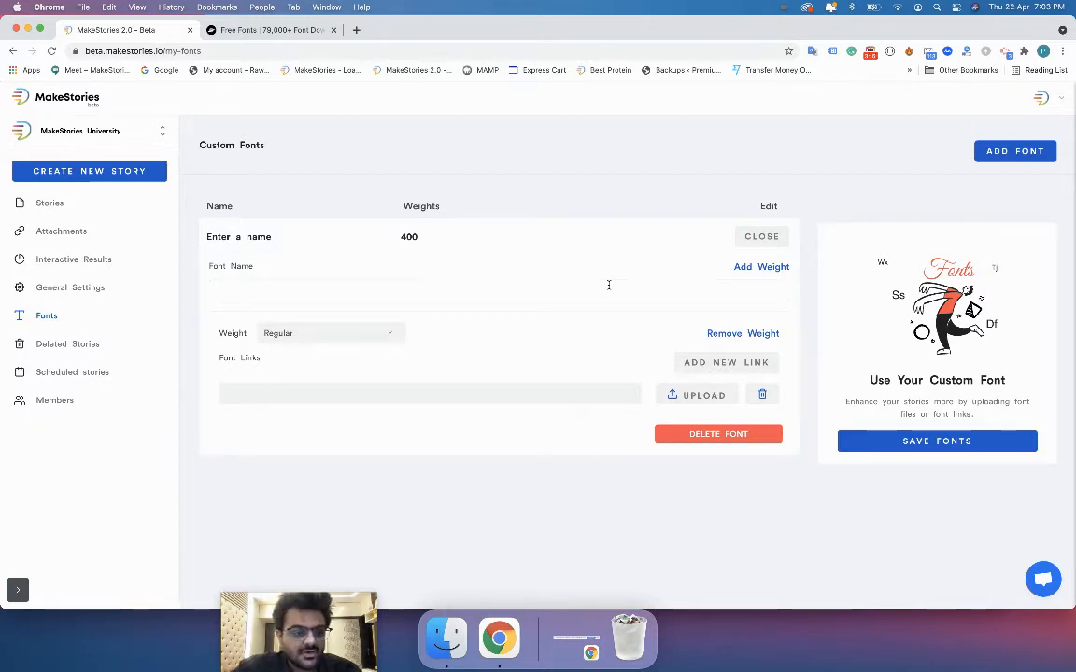
left_click(248, 244)
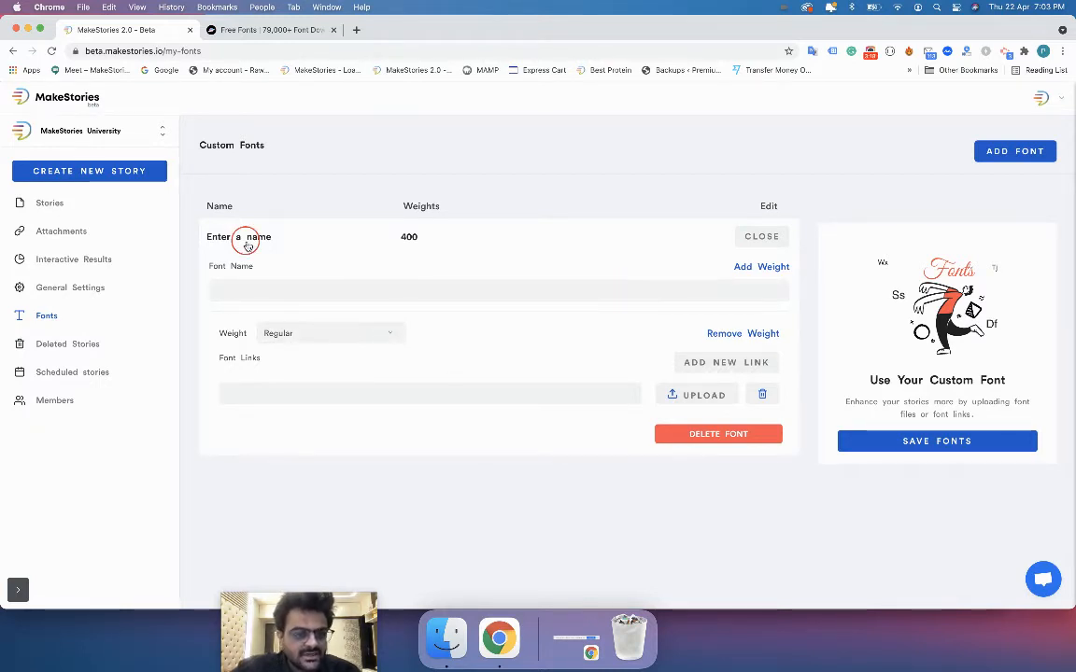
left_click(248, 244)
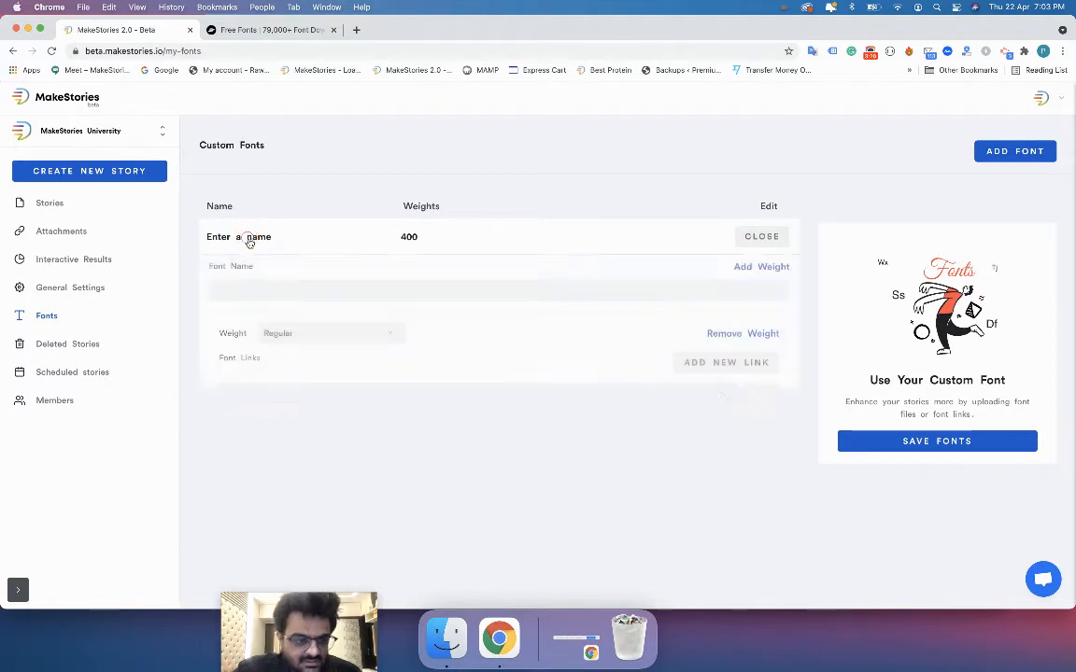
left_click(225, 281)
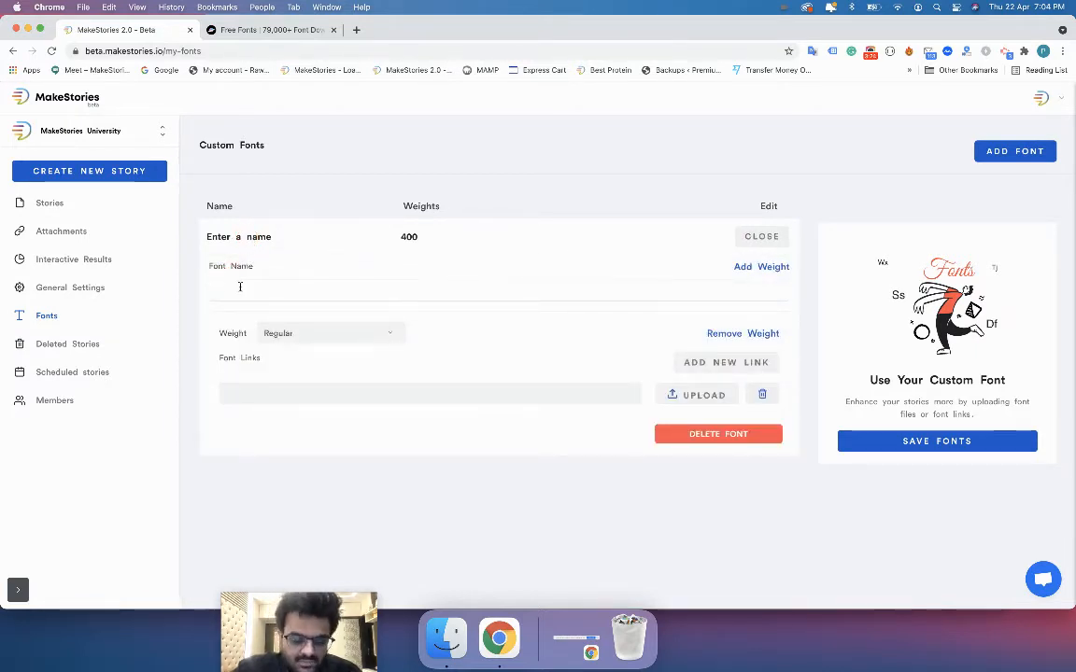
type("Hussar")
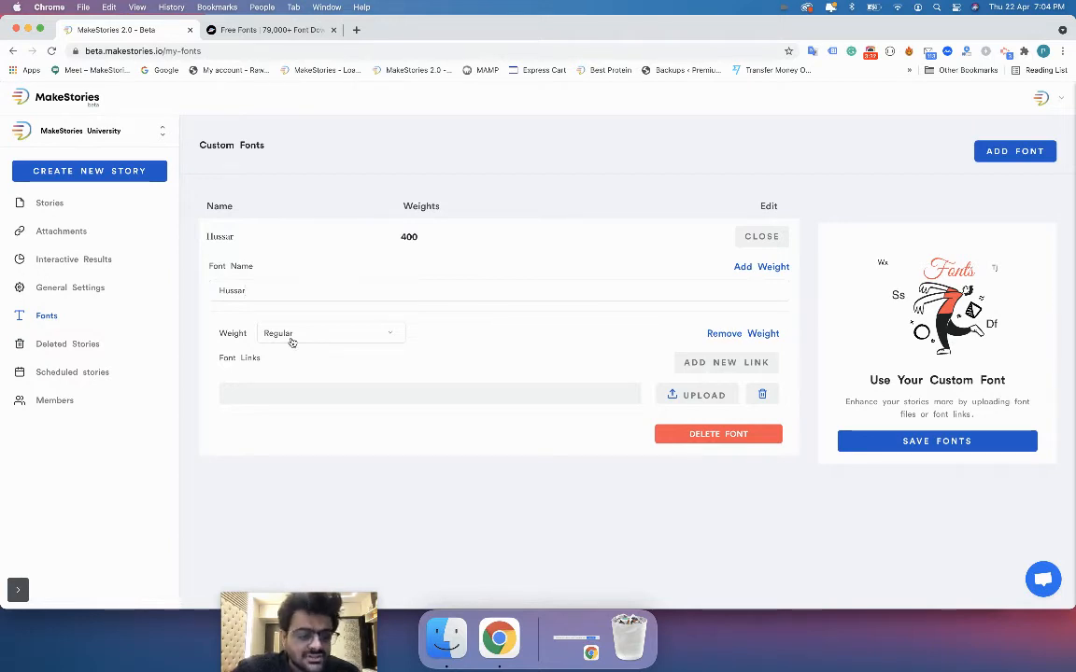
left_click(292, 338)
left_click(281, 486)
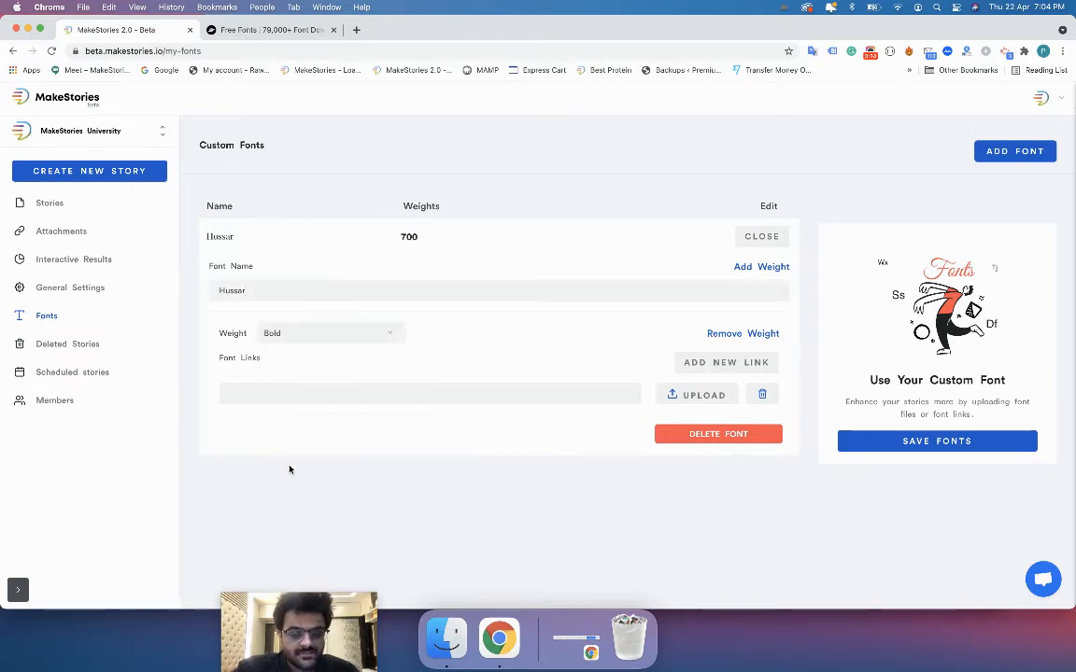
- Upload HussarBoldWeb-bf92.woff from the font's misc folder and attach it as the font link for Hussar's Bold weight
left_click(674, 396)
left_click(446, 638)
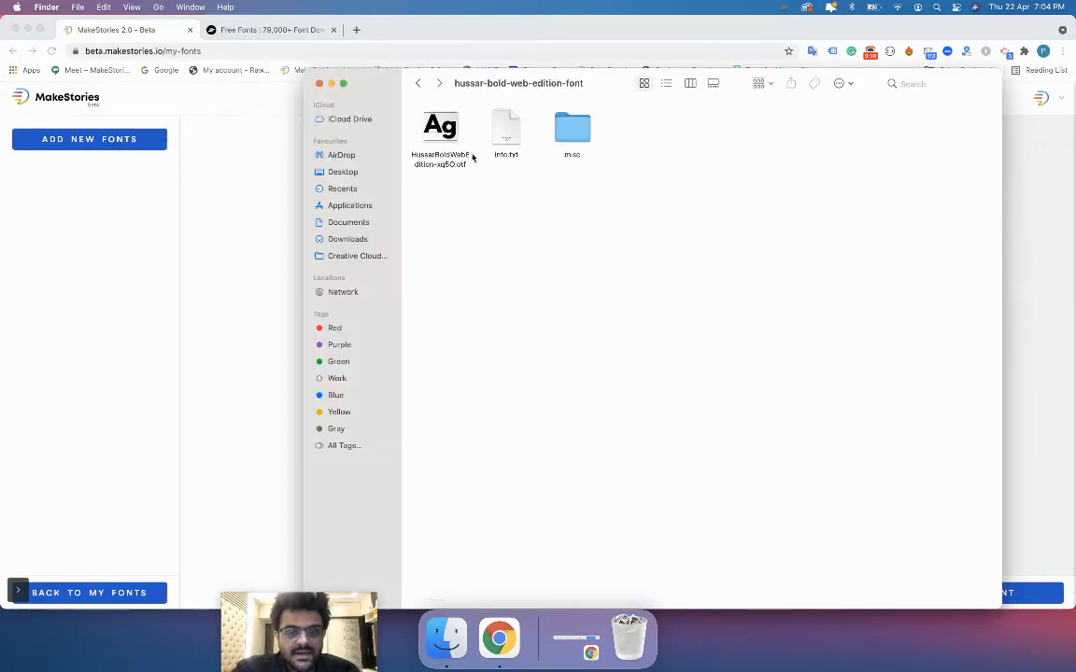
double_click(572, 131)
left_click_drag(535, 83, 705, 186)
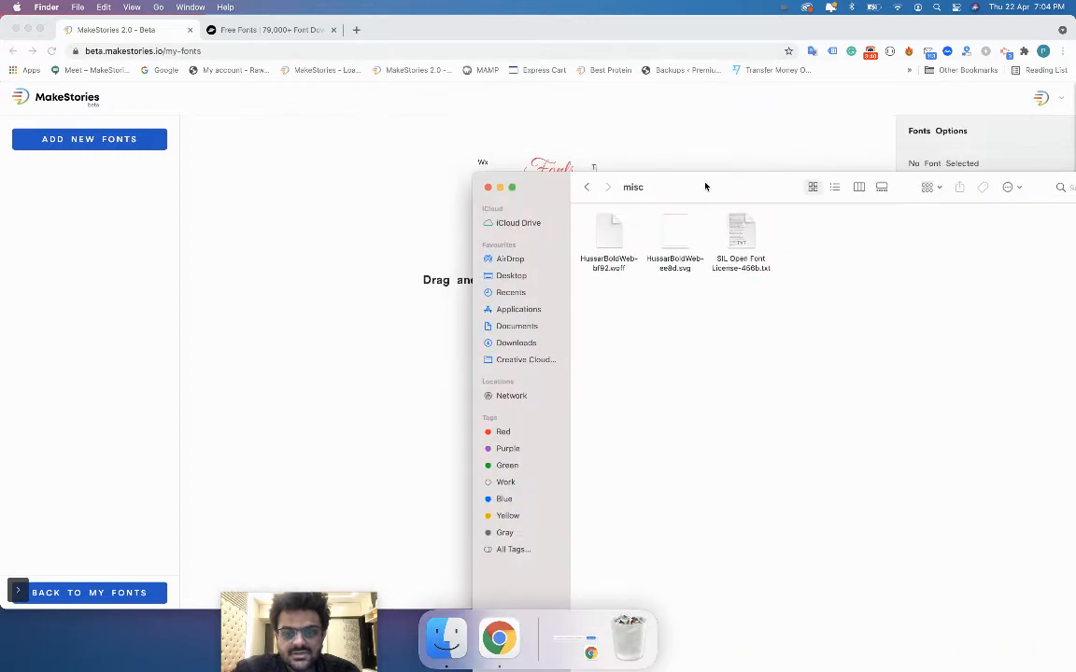
left_click_drag(619, 245, 408, 308)
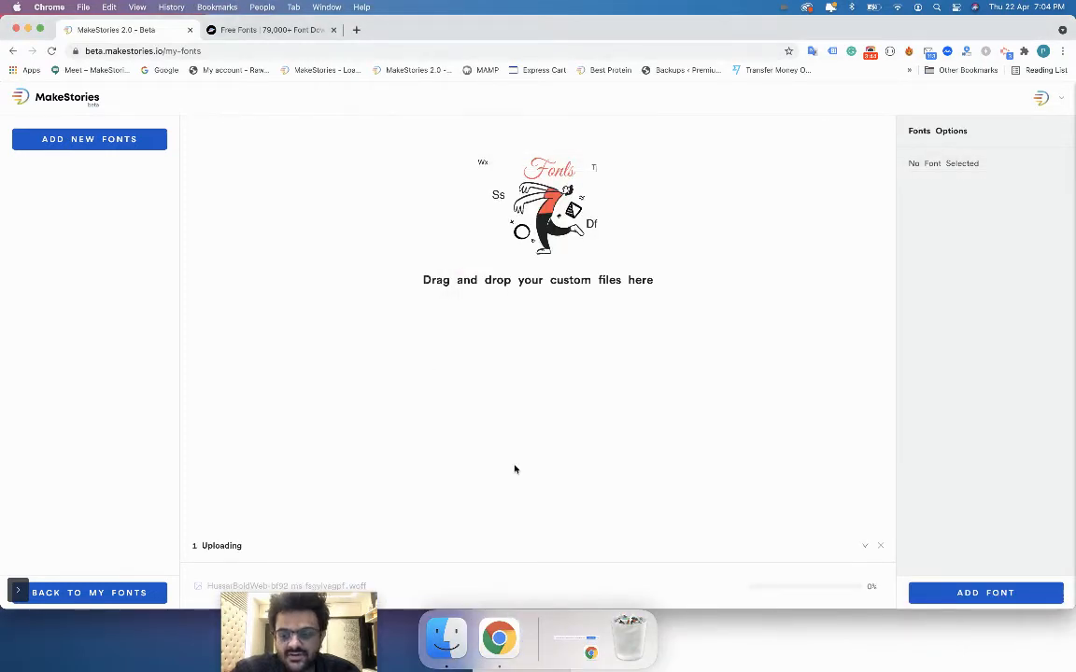
mouse_move(827, 588)
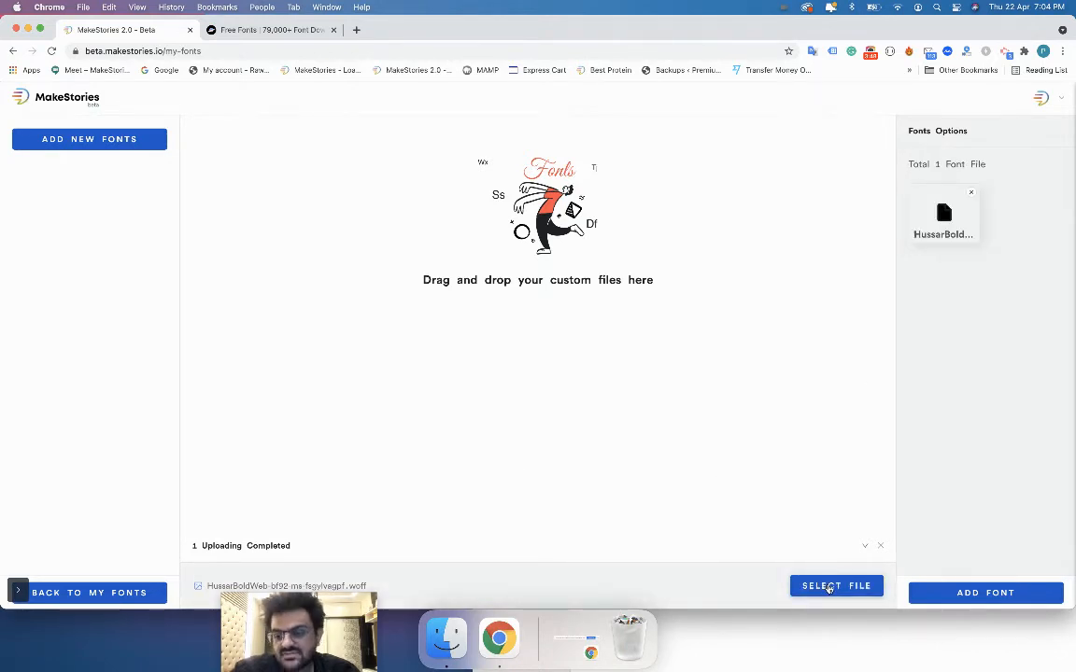
left_click(943, 592)
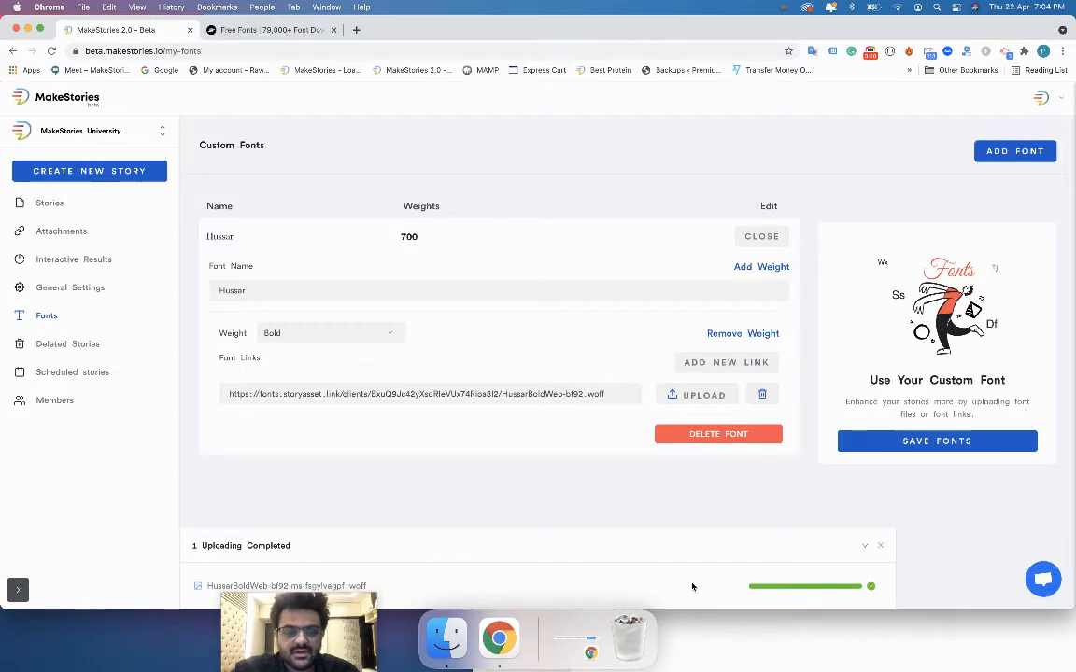
left_click(865, 546)
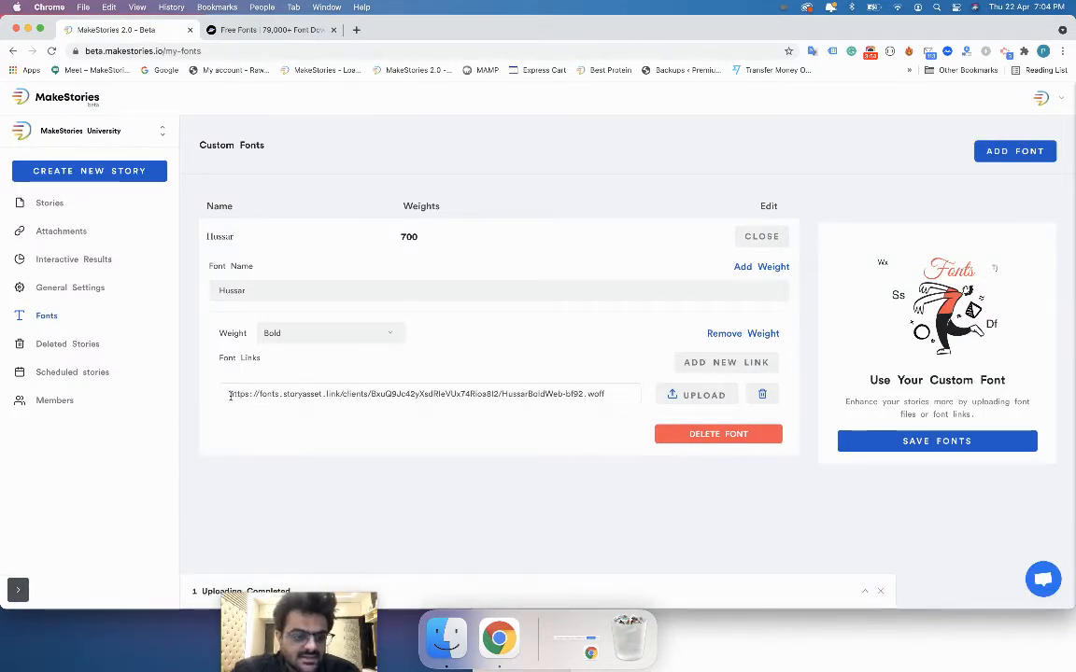
left_click_drag(232, 394, 433, 392)
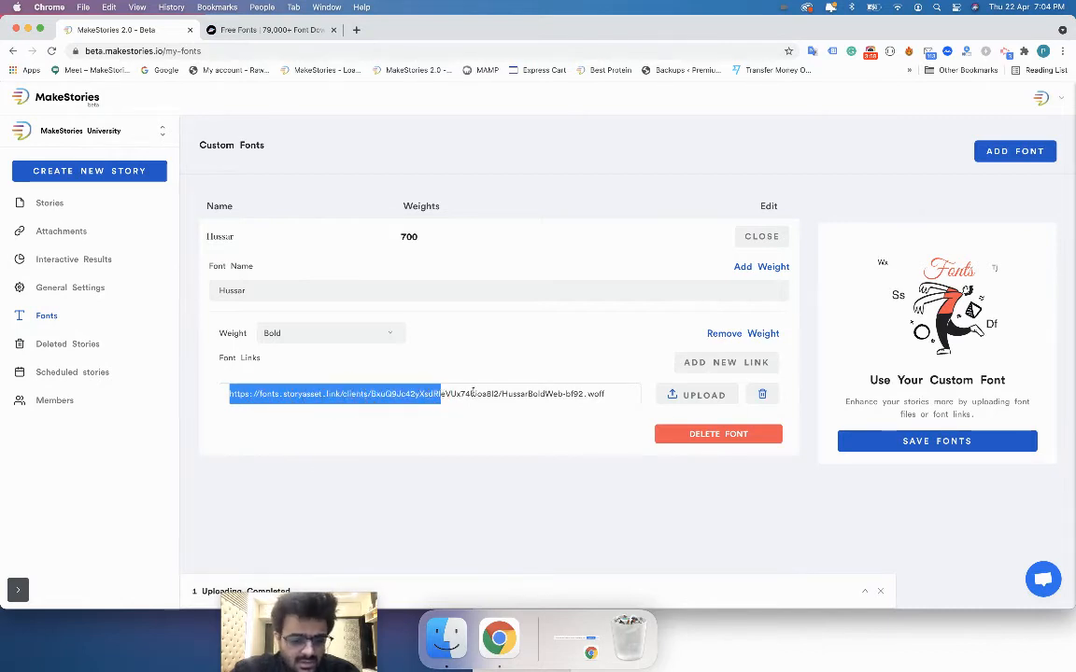
- Review the uploaded font link, save the custom fonts and collapse the Hussar entry
triple_click(475, 393)
double_click(314, 393)
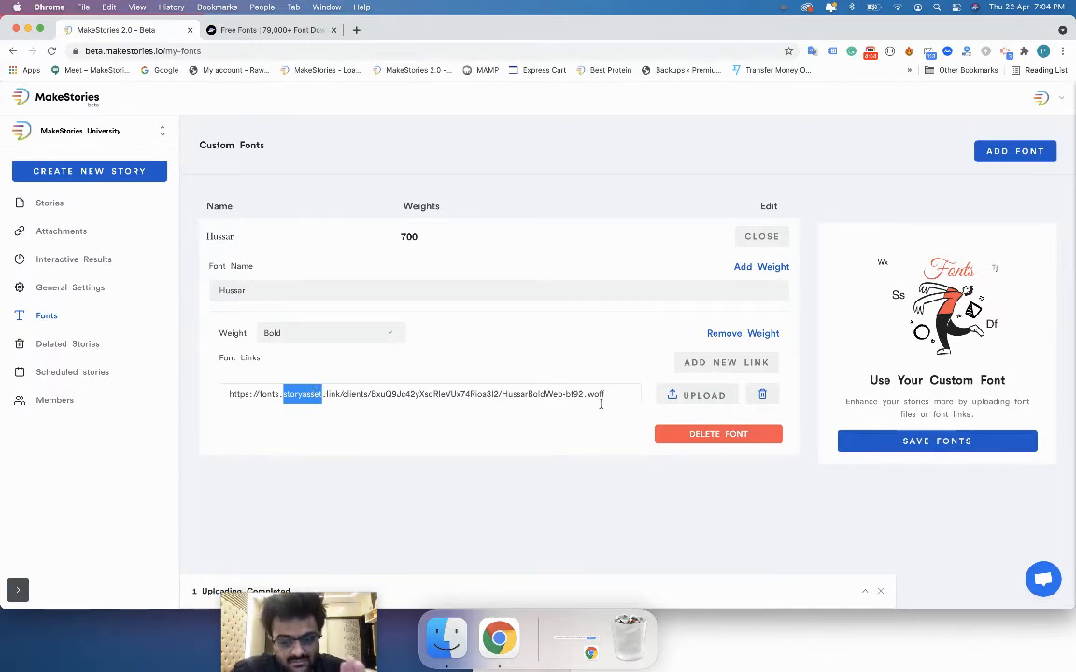
left_click(937, 444)
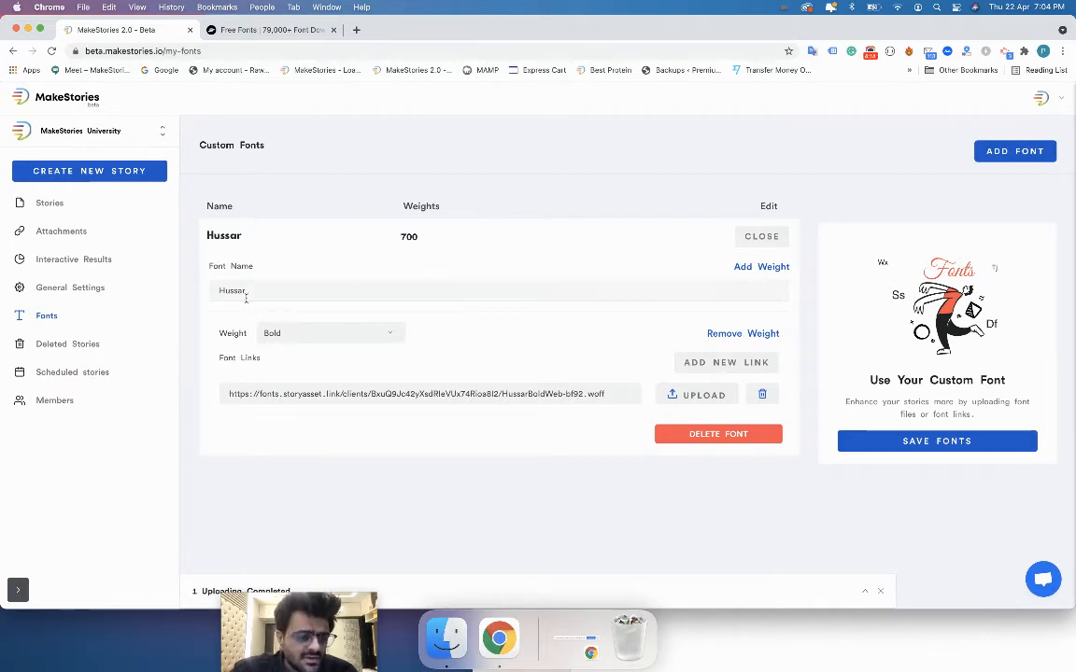
left_click(254, 242)
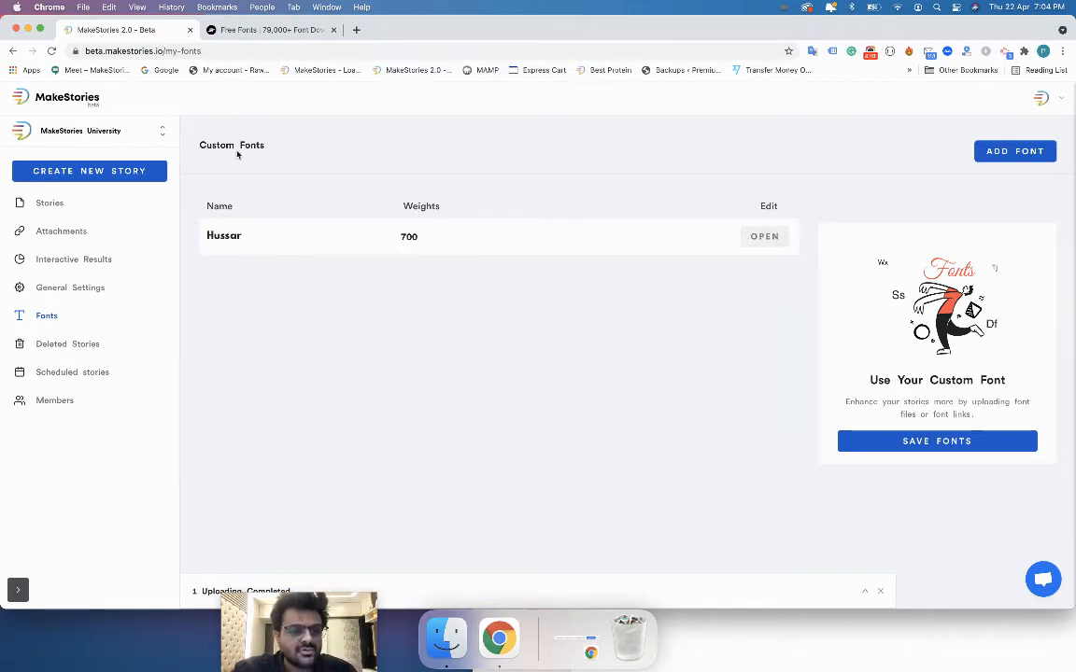
- View the Junitta font page from the handpicked free fonts on FontSpace and return to the list
left_click(264, 30)
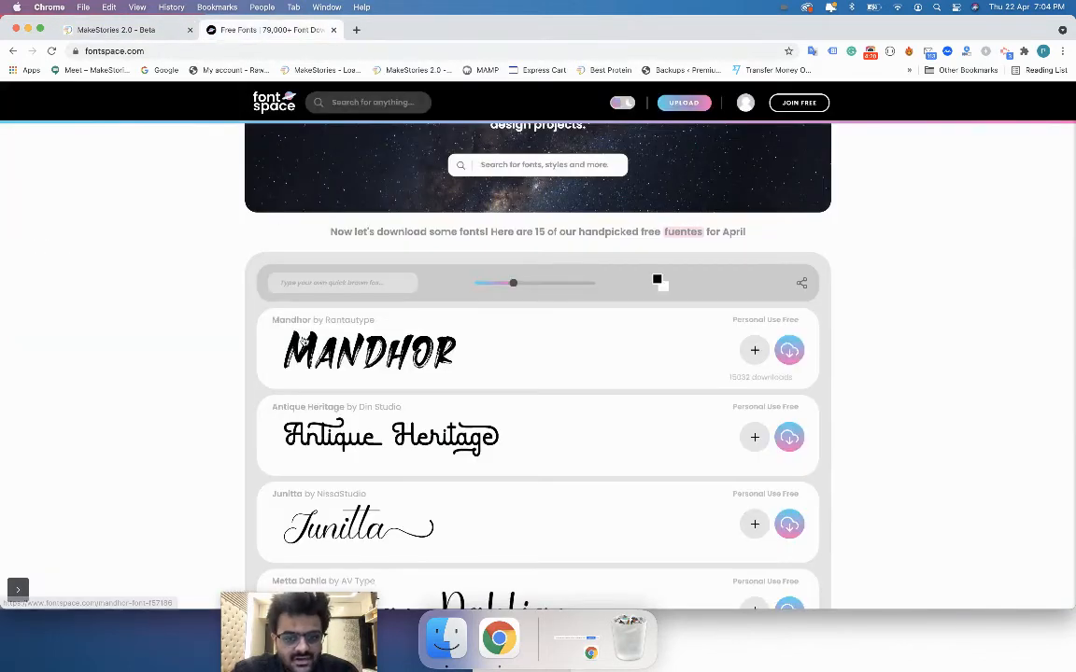
scroll(304, 341, "down", 3)
scroll(304, 341, "down", 1)
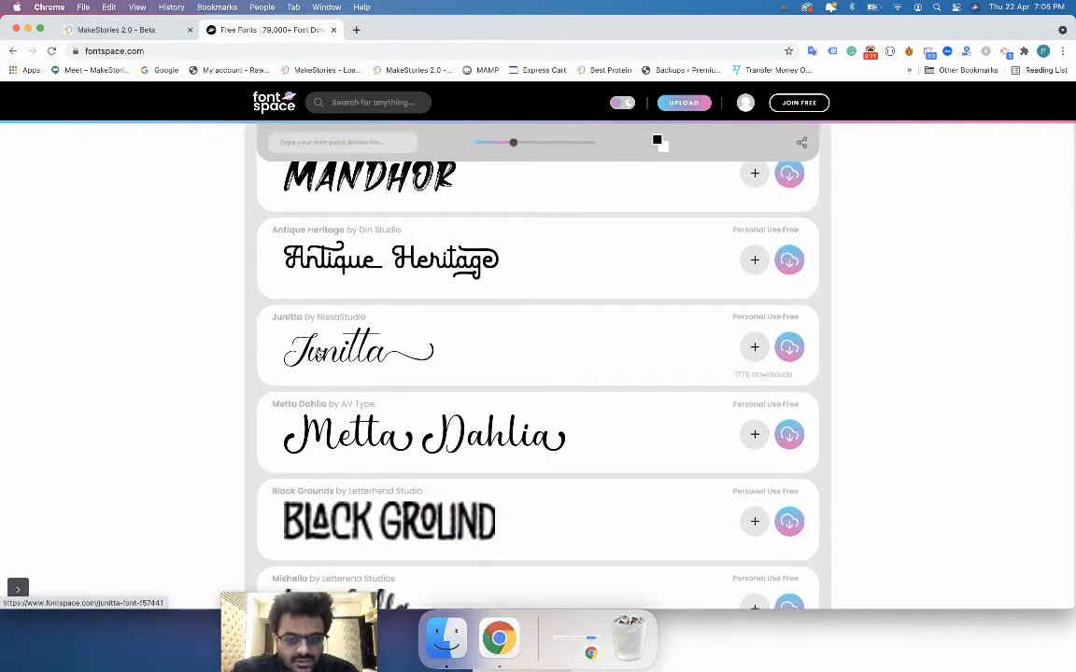
left_click(380, 353)
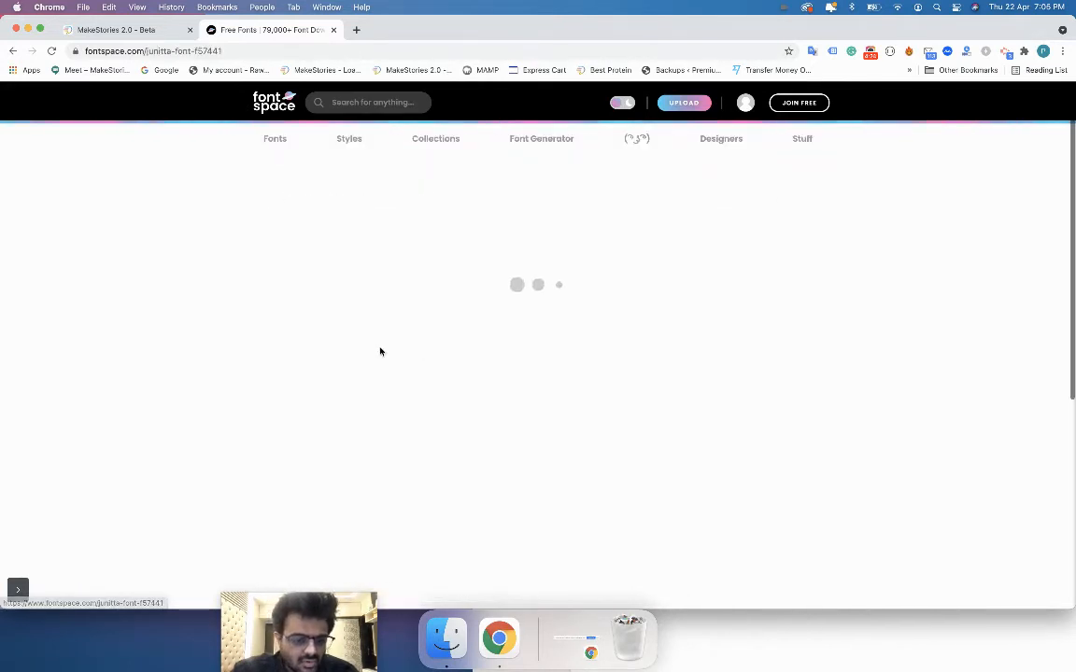
scroll(351, 381, "down", 5)
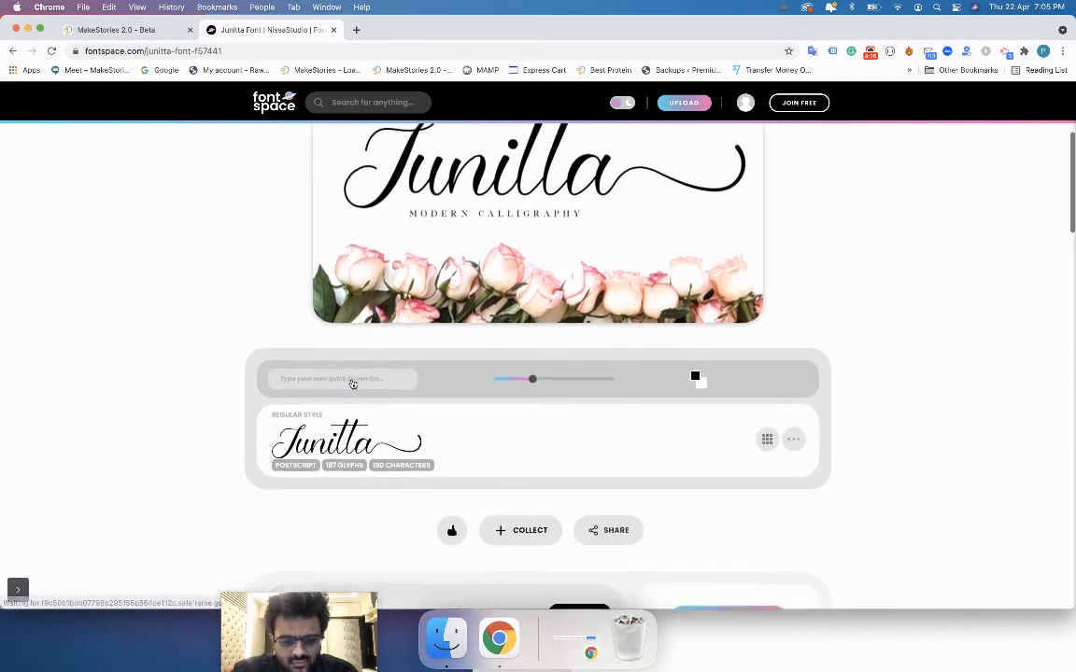
scroll(352, 383, "down", 3)
scroll(352, 383, "left", 5)
- Open the Hendrickson font page from the handpicked list and examine its preview, designer and licence details
scroll(352, 382, "down", 10)
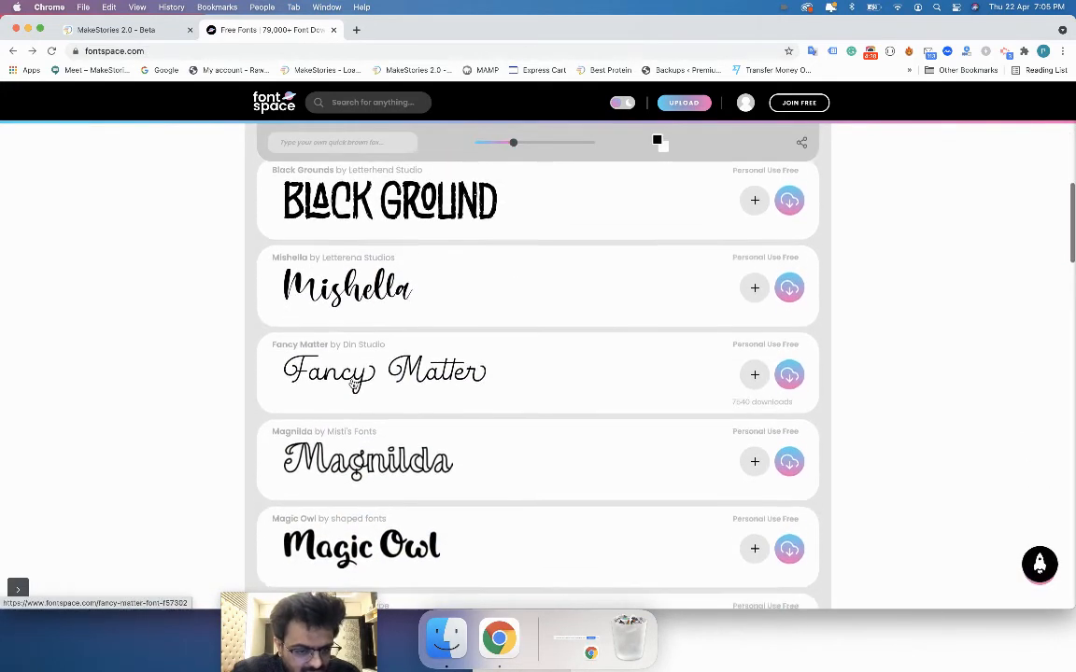
left_click(345, 455)
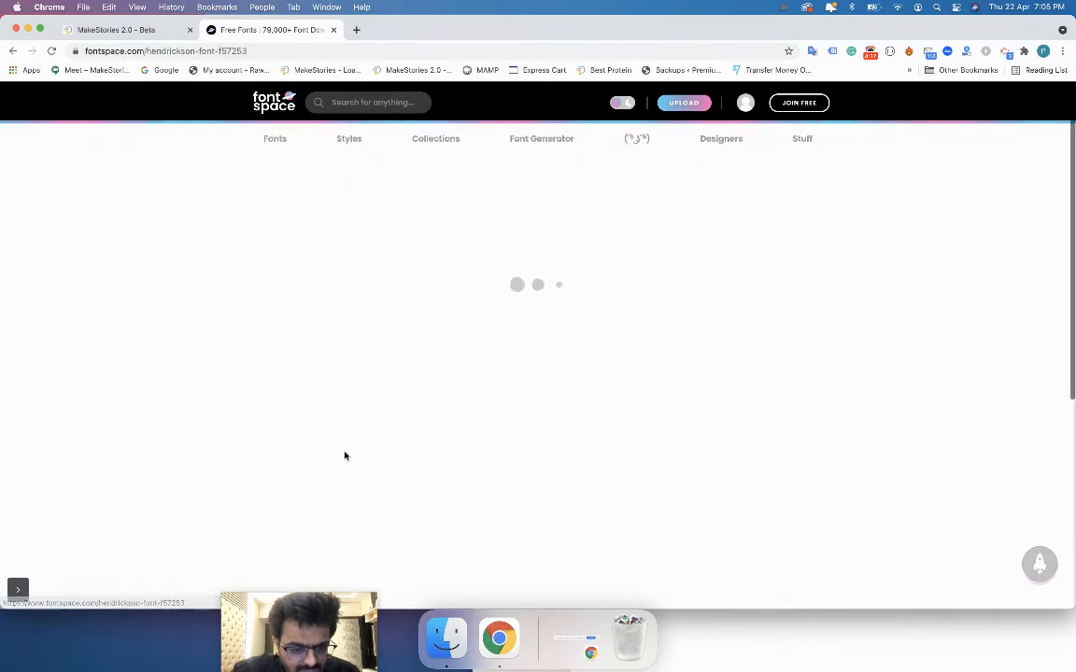
scroll(346, 457, "down", 7)
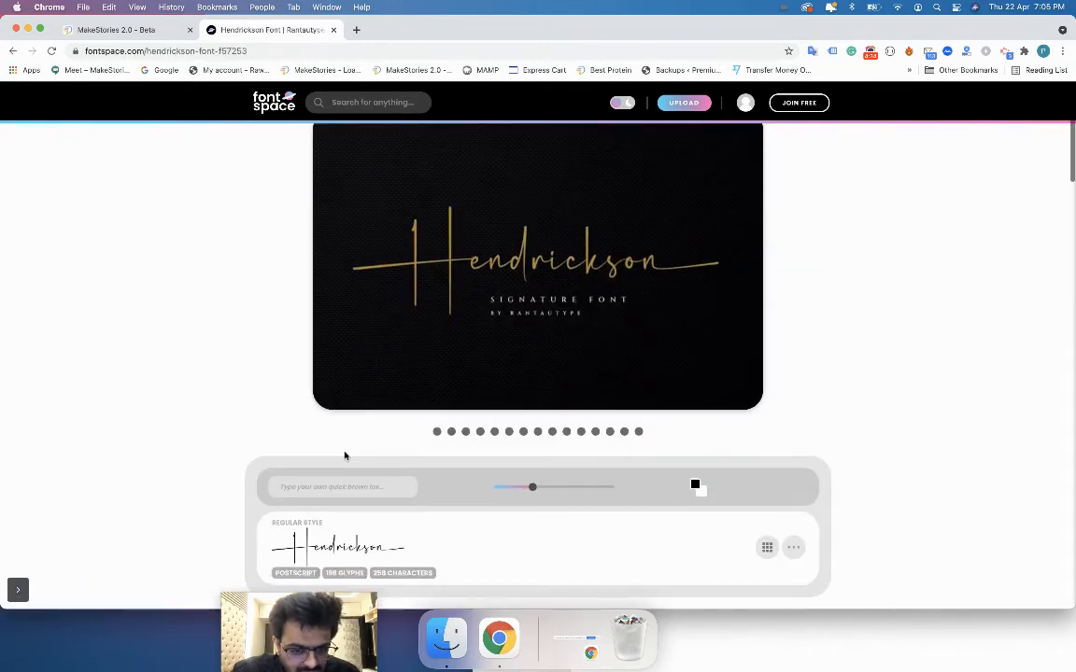
scroll(344, 454, "down", 3)
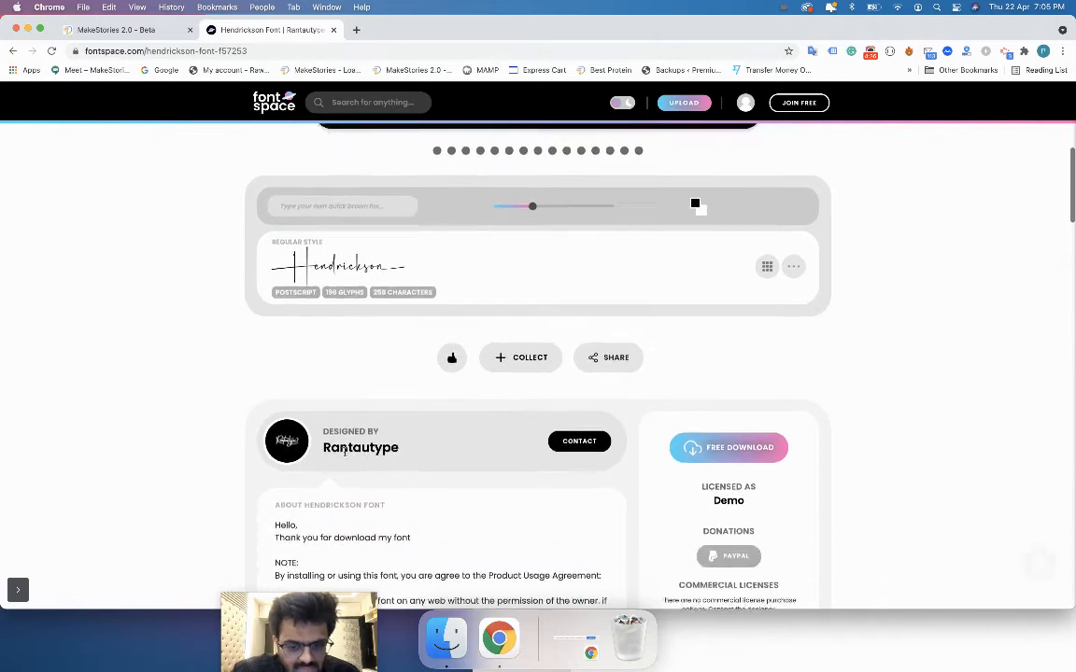
scroll(344, 454, "up", 10)
scroll(500, 444, "down", 3)
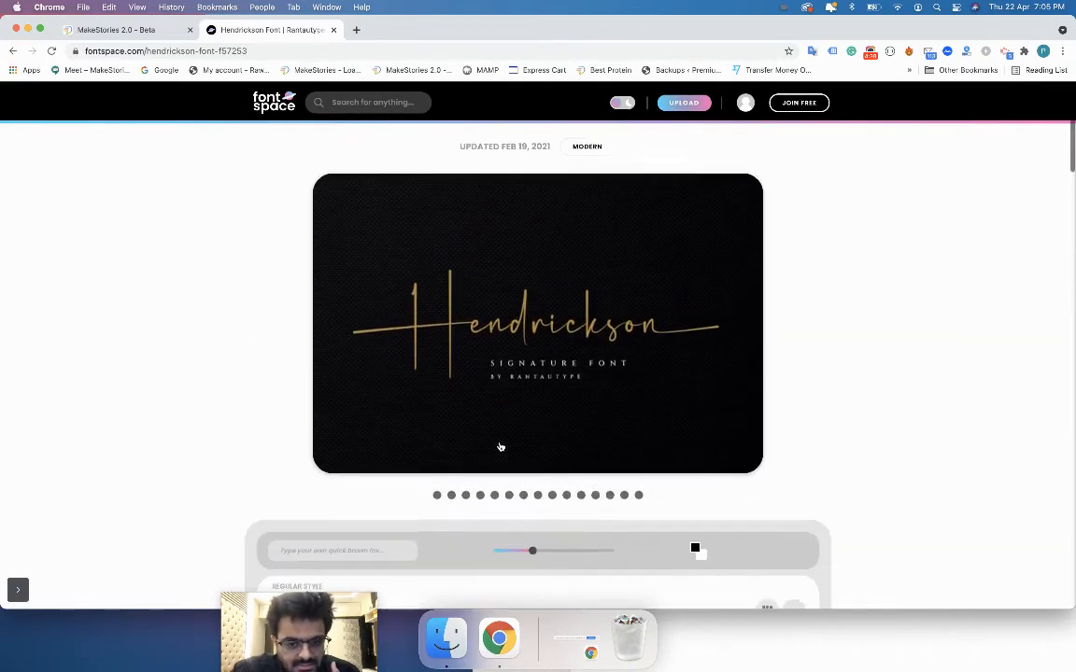
scroll(499, 445, "up", 3)
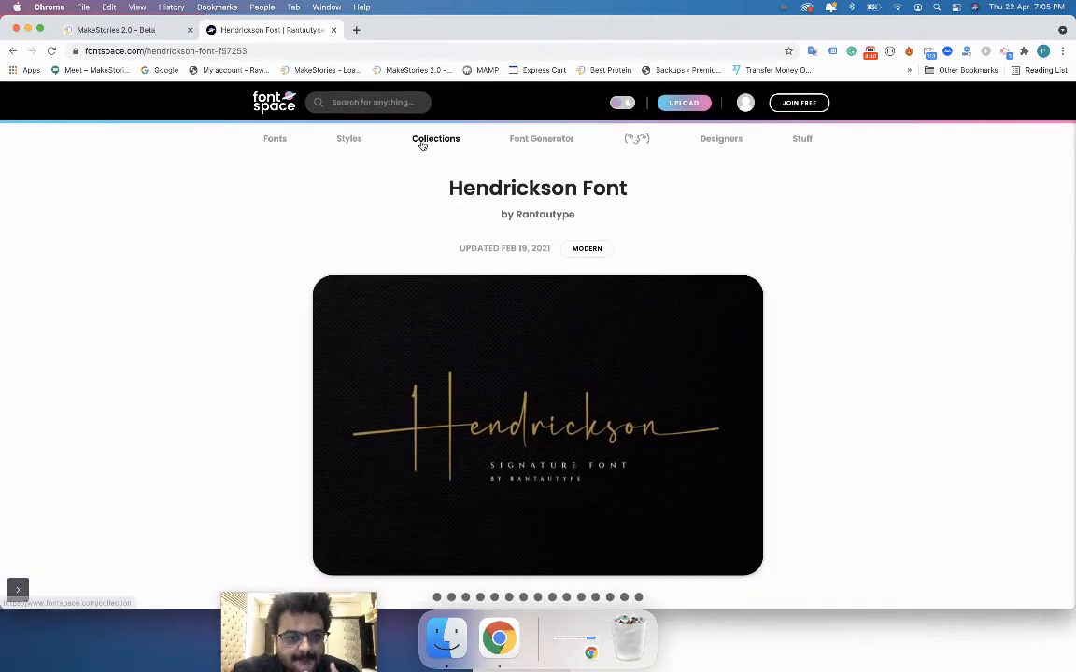
- Browse the new font collections on FontSpace
left_click(432, 141)
scroll(427, 475, "down", 10)
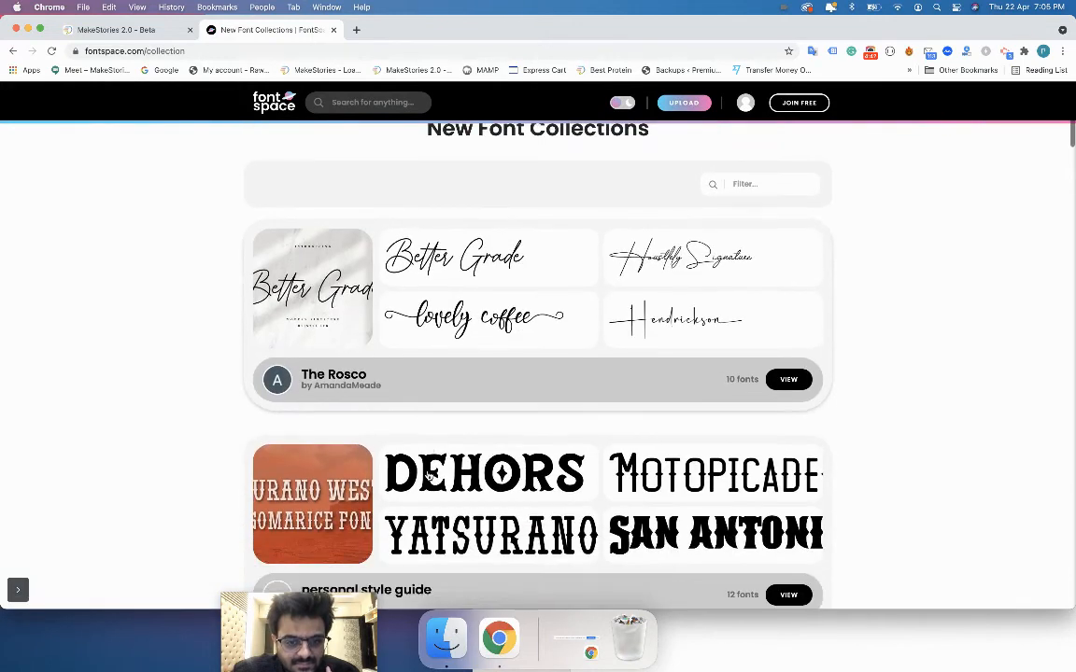
scroll(427, 475, "up", 10)
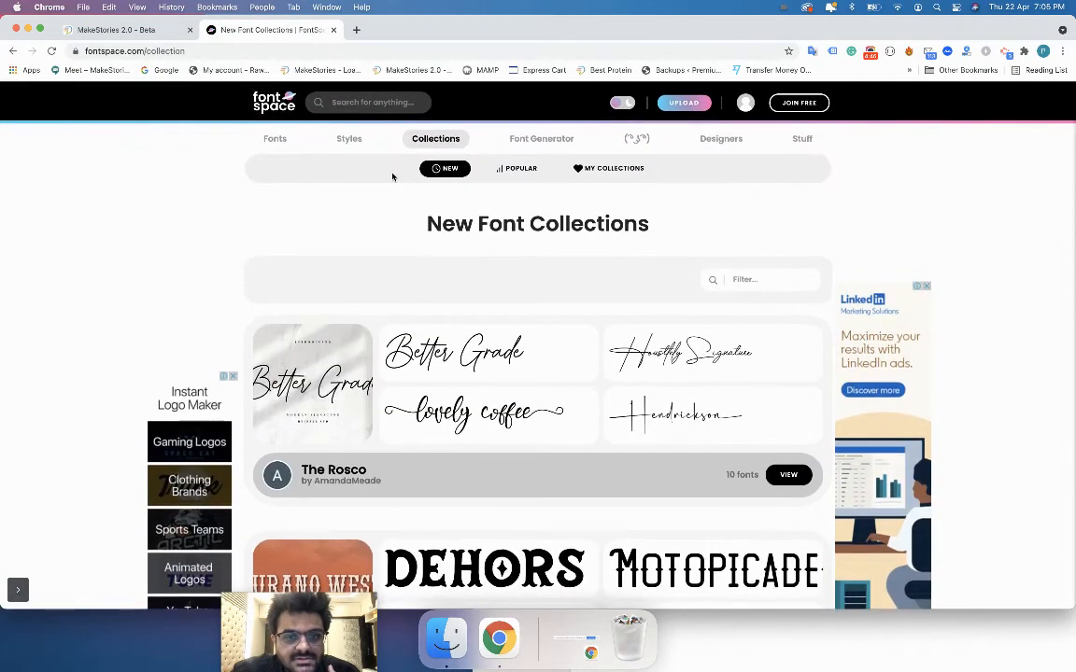
- Browse the FontSpace font styles and open the Famous category
left_click(348, 139)
scroll(346, 215, "down", 2)
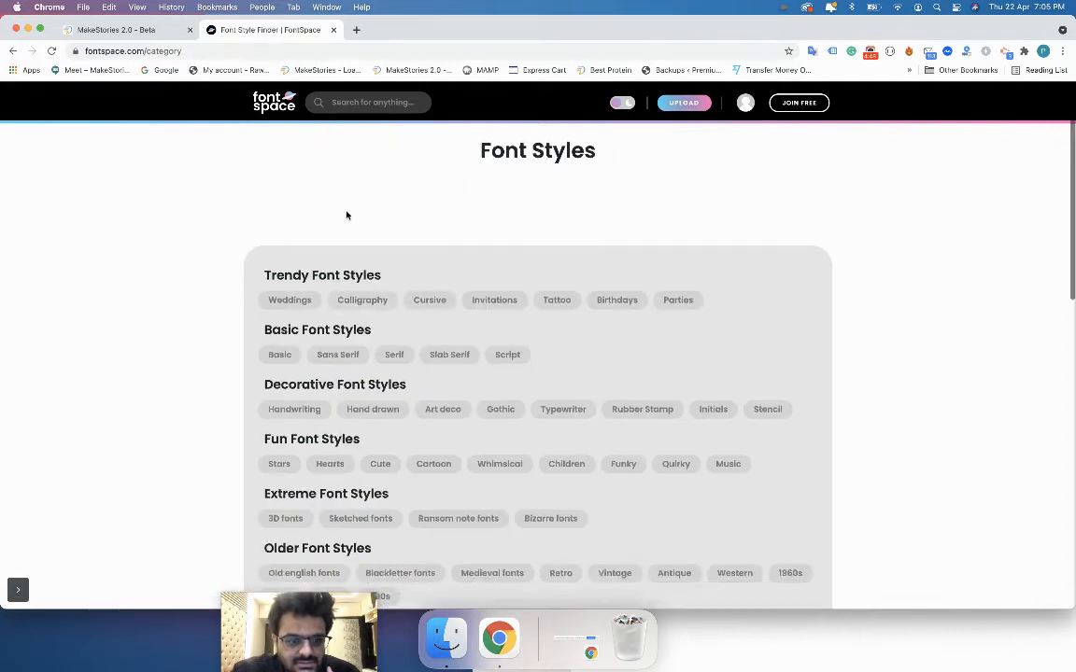
scroll(345, 215, "up", 2)
scroll(345, 214, "down", 10)
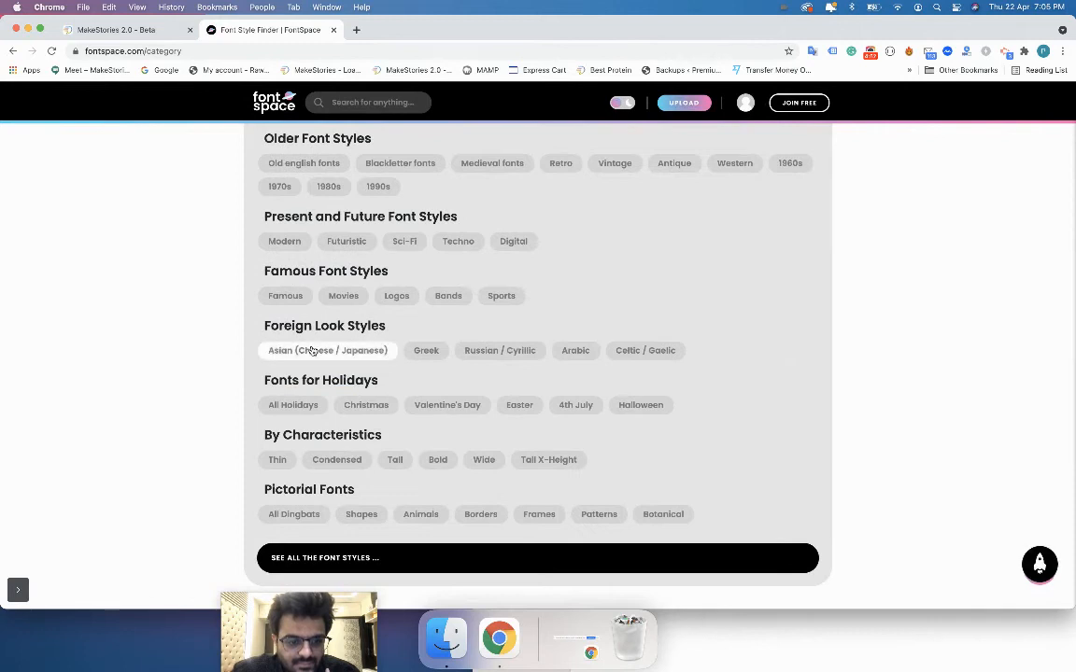
scroll(312, 351, "up", 1)
left_click(285, 321)
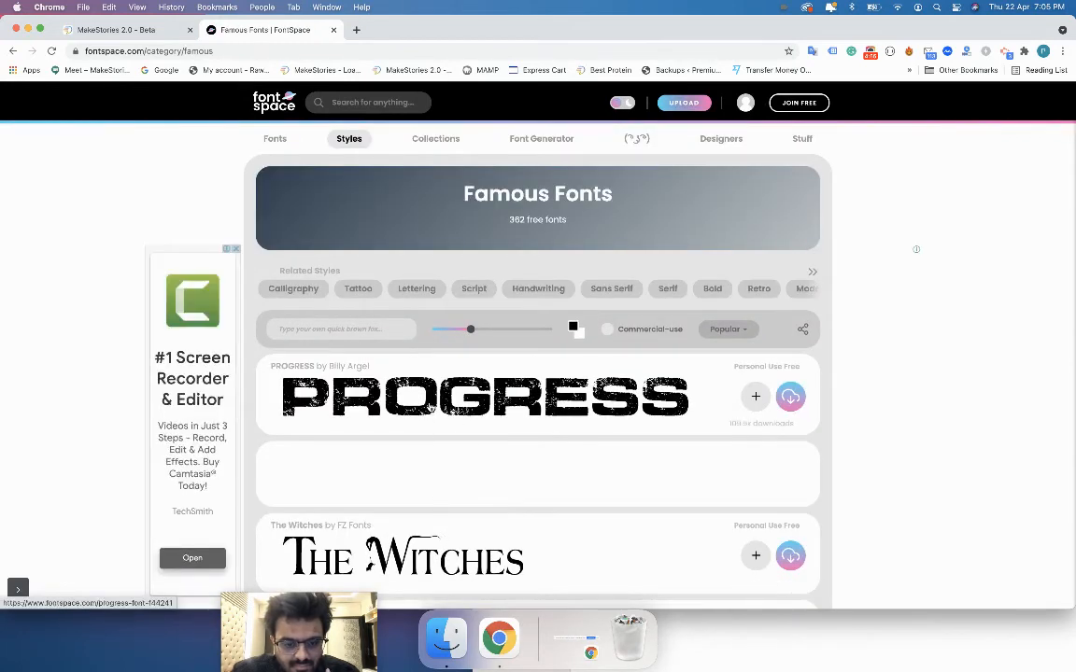
- Examine the PROGRESS font's page, including its licence details and character map
left_click(431, 403)
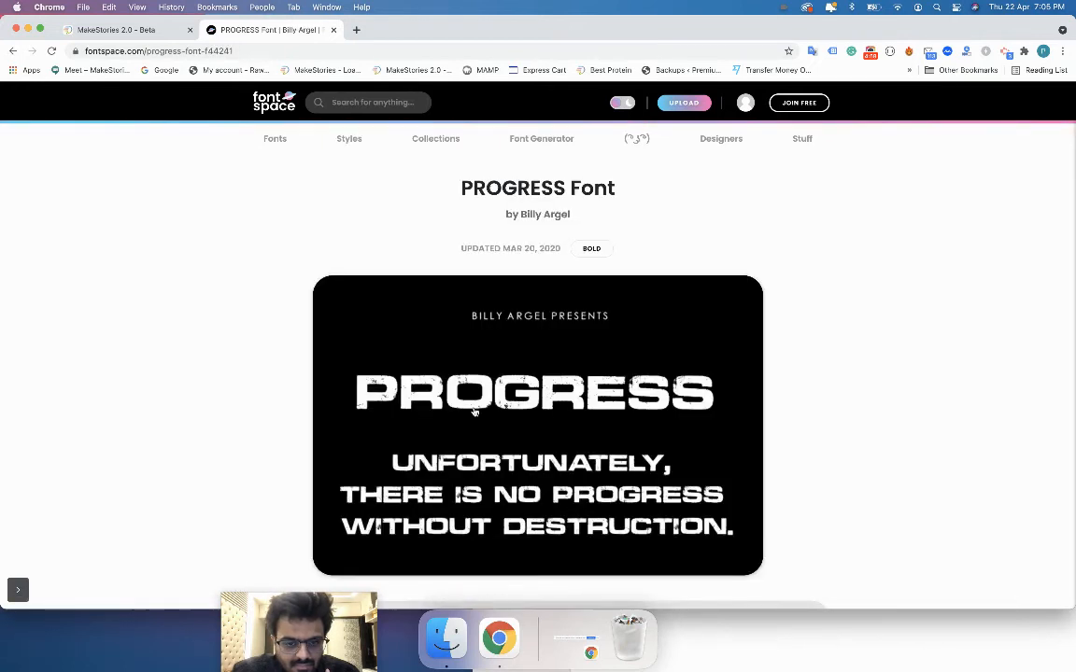
scroll(473, 411, "down", 5)
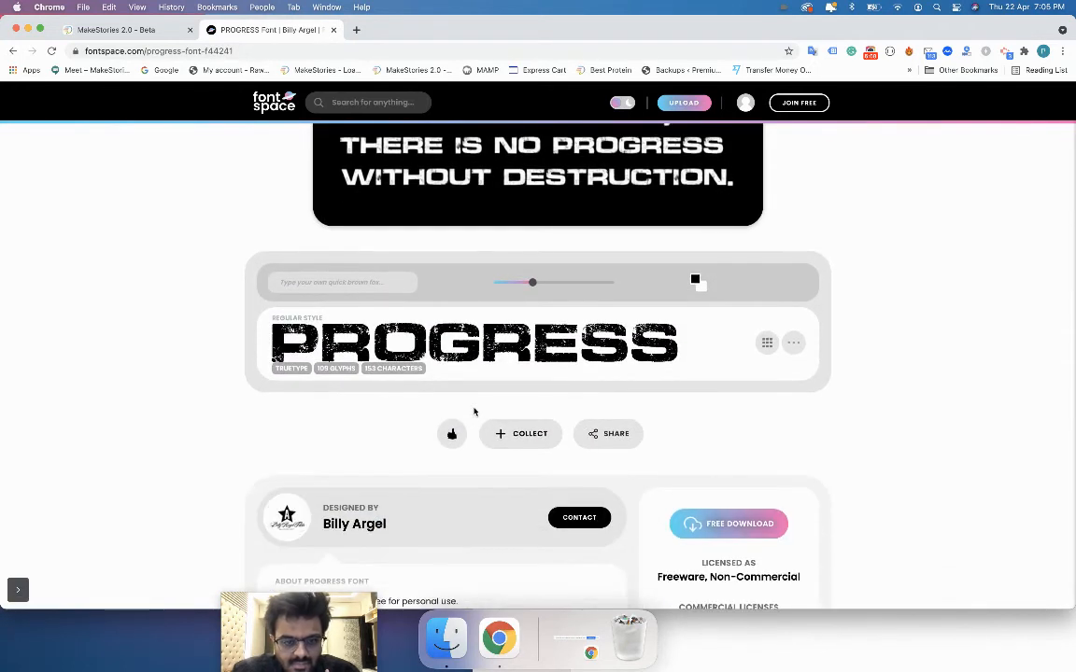
scroll(473, 411, "up", 1)
scroll(474, 411, "down", 2)
scroll(473, 411, "down", 3)
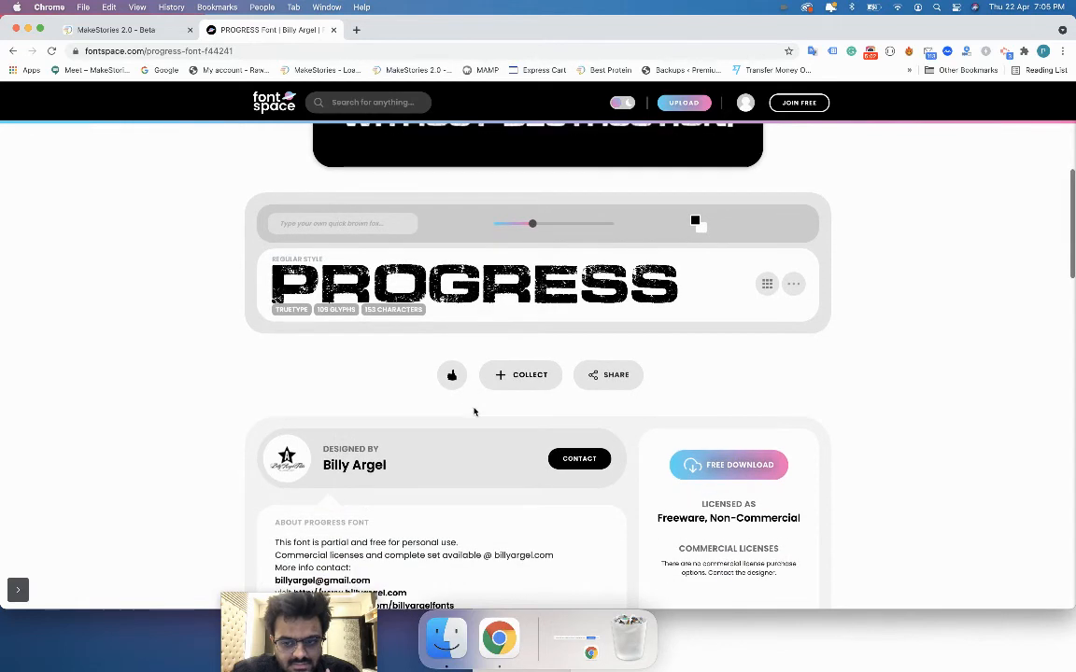
left_click(765, 169)
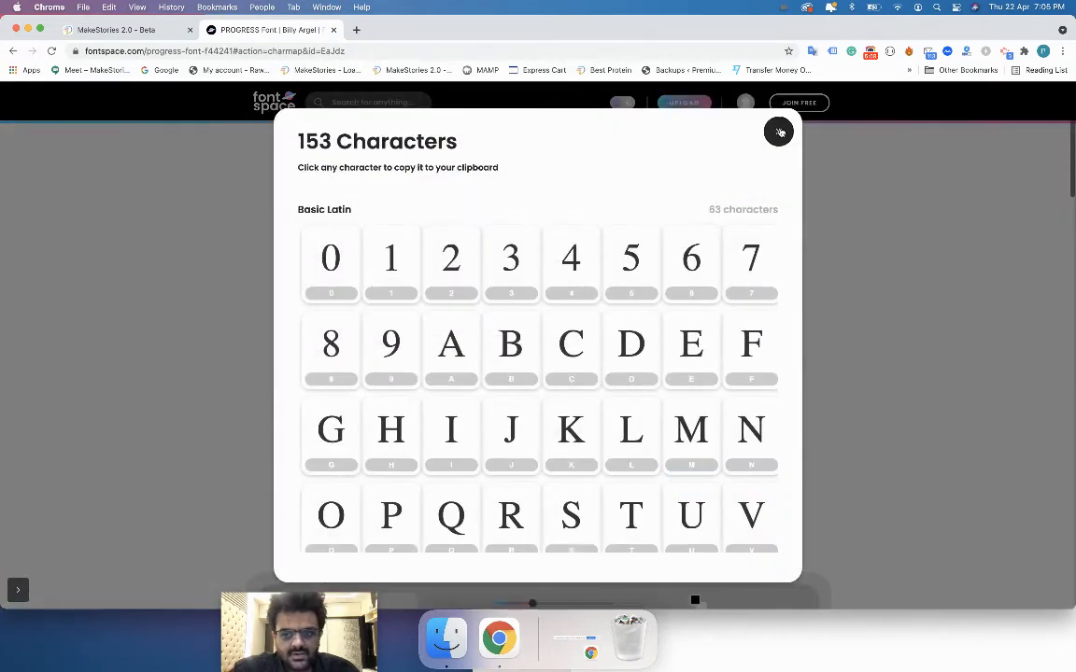
left_click(780, 132)
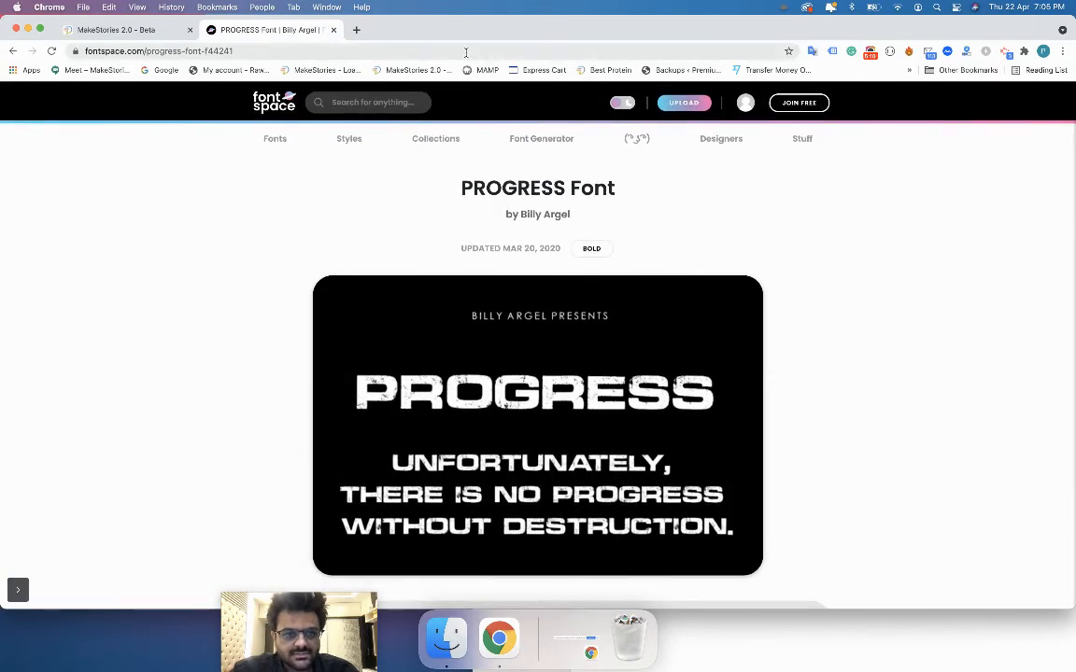
- Go to fonts.google.com in place of the FontSpace page
left_click(466, 52)
type("fonts.go")
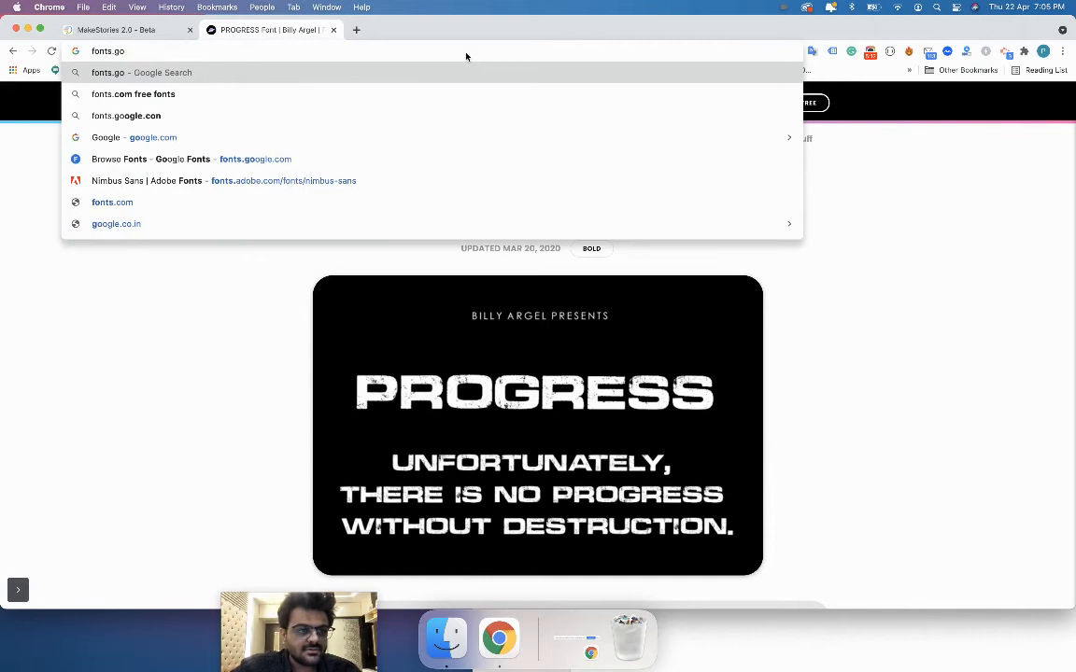
type("ogle.com")
key("Return")
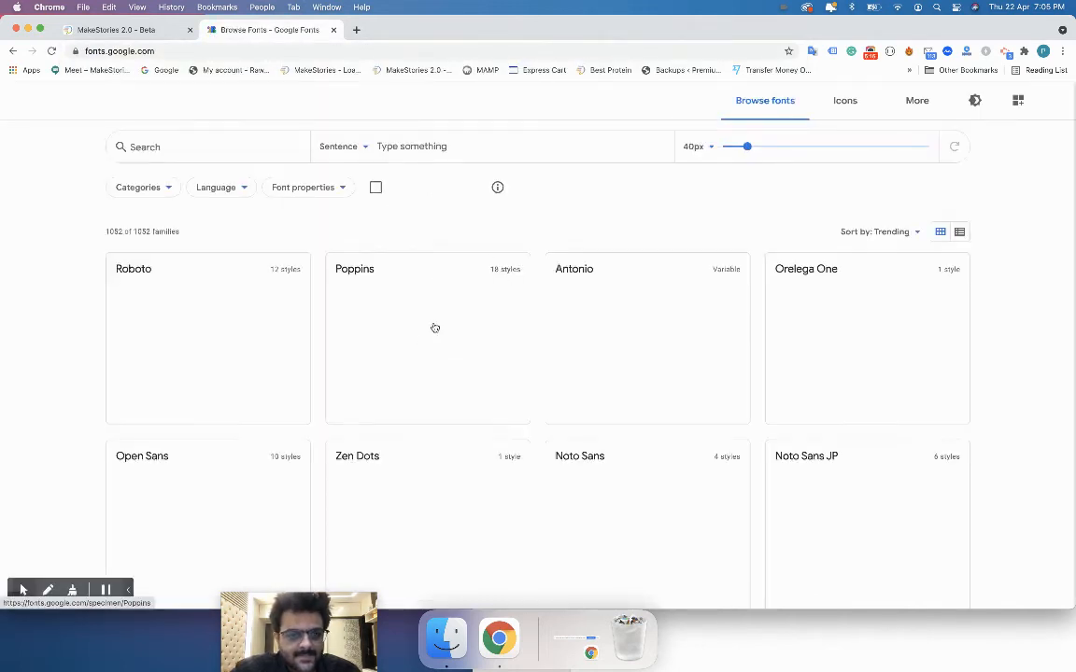
- Open the Antonio font among the trending families and download its whole family
scroll(283, 410, "down", 2)
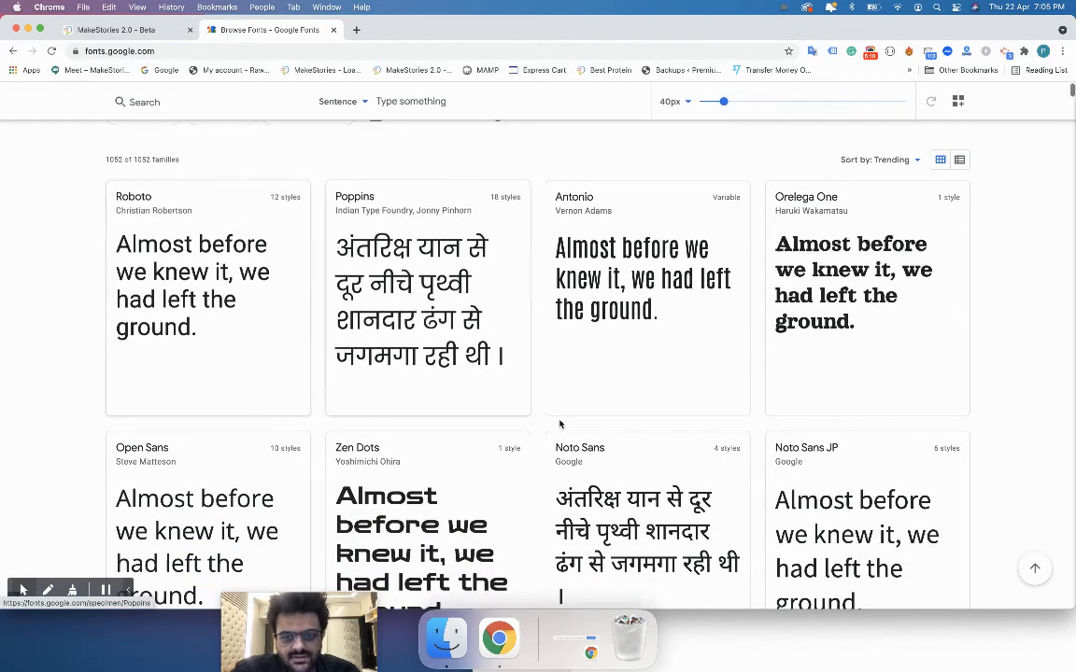
scroll(561, 425, "down", 1)
left_click(632, 312)
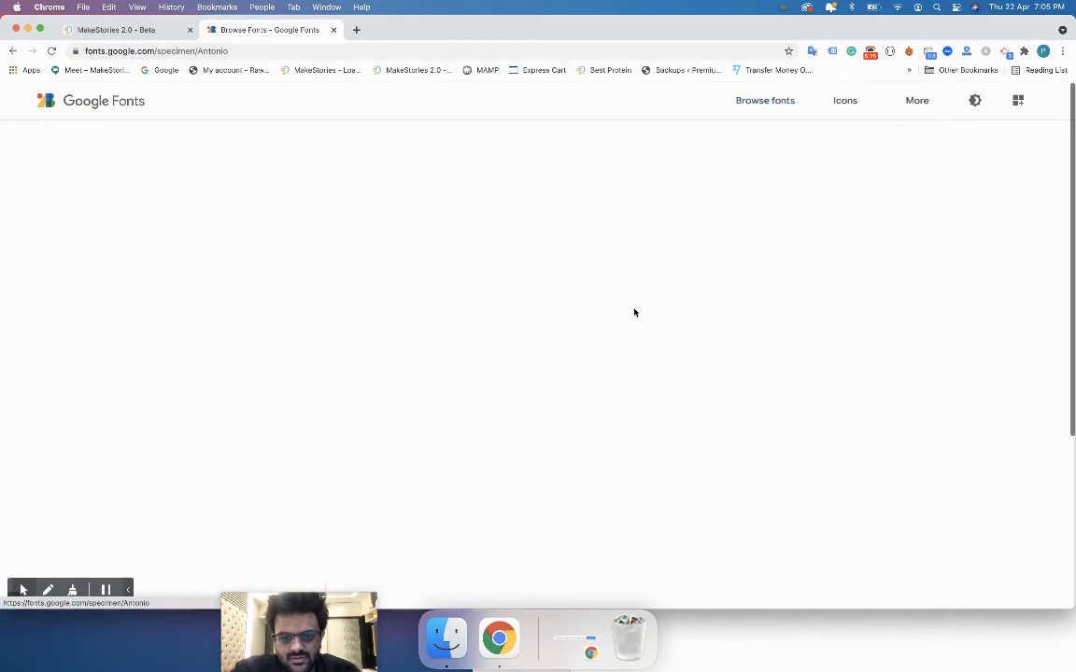
scroll(555, 420, "down", 3)
scroll(556, 420, "up", 3)
left_click(911, 156)
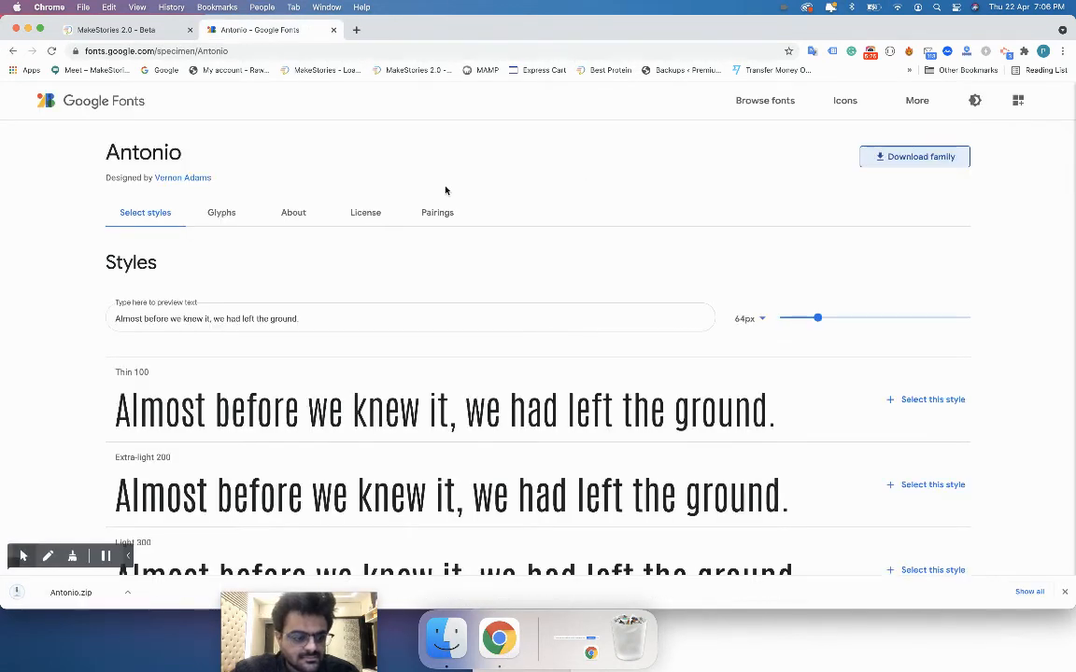
- Close the Google Fonts tab and the extra blank browser window, then restore the MakeStories window's place on screen
key("super+w")
left_click(434, 650)
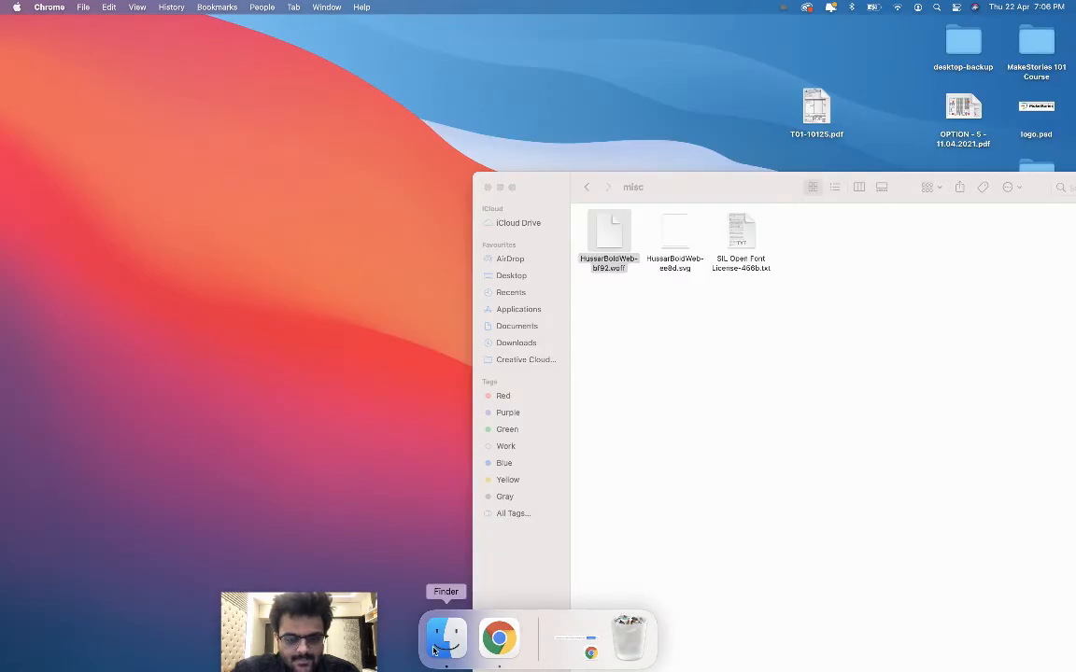
left_click(498, 640)
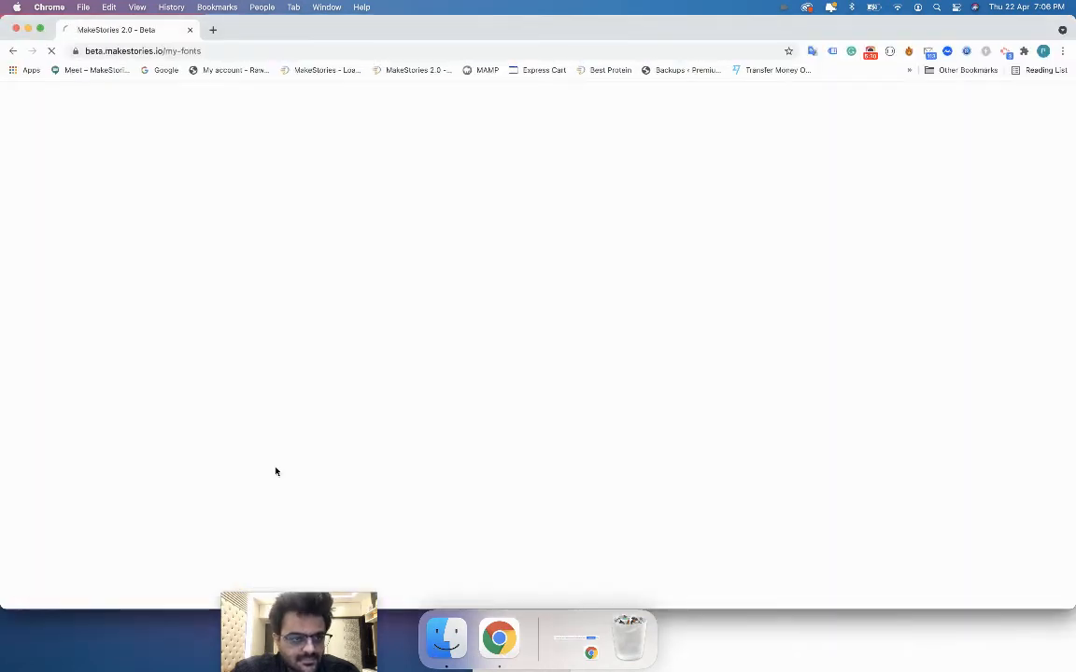
left_click_drag(209, 29, 234, 105)
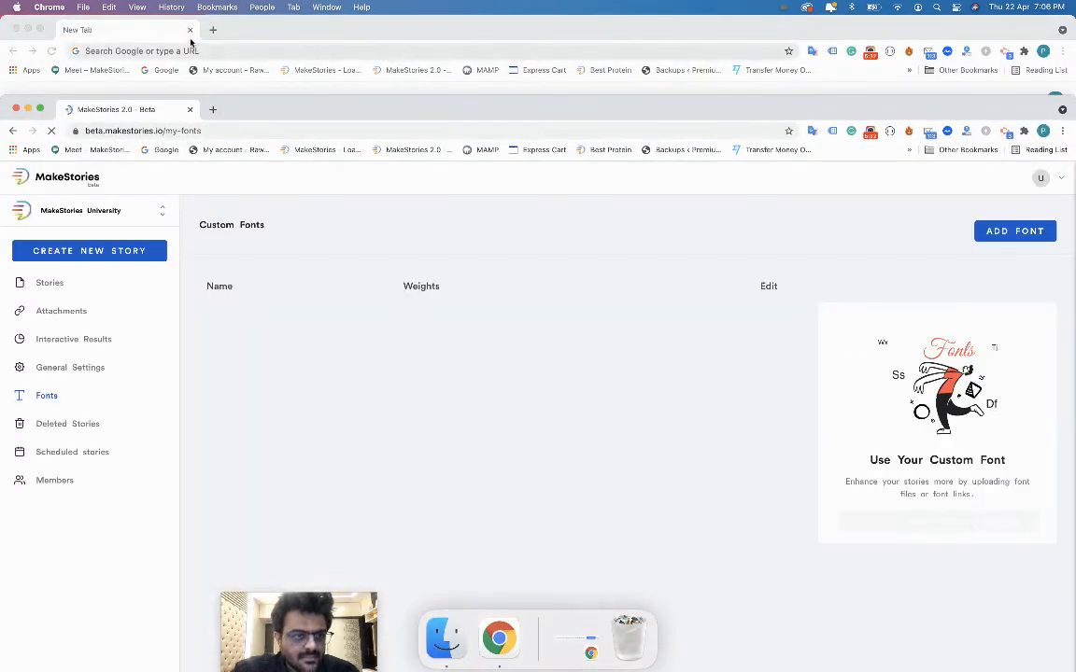
left_click(188, 37)
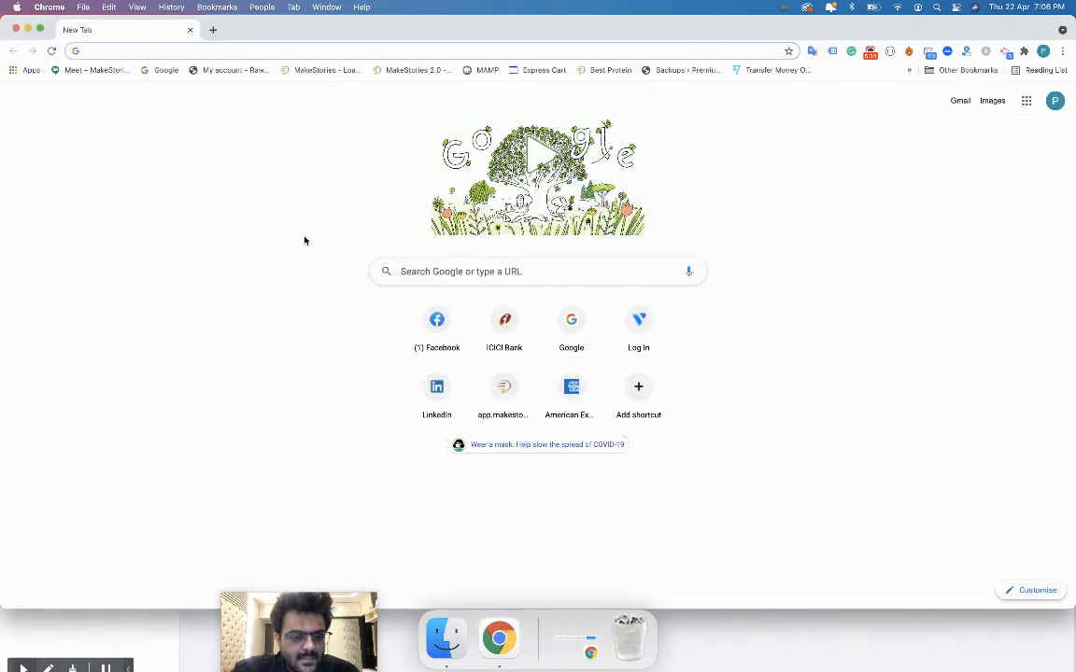
left_click(189, 30)
left_click_drag(561, 109, 572, 29)
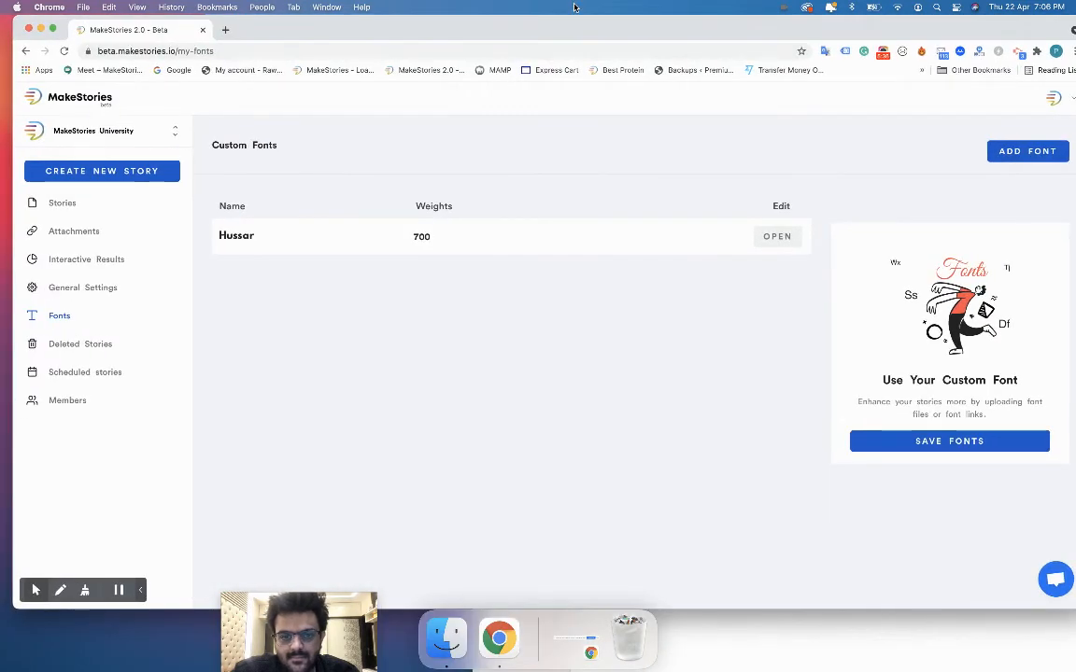
- Show the Downloads folder in Finder and extract Antonio.zip
left_click(444, 638)
left_click(515, 343)
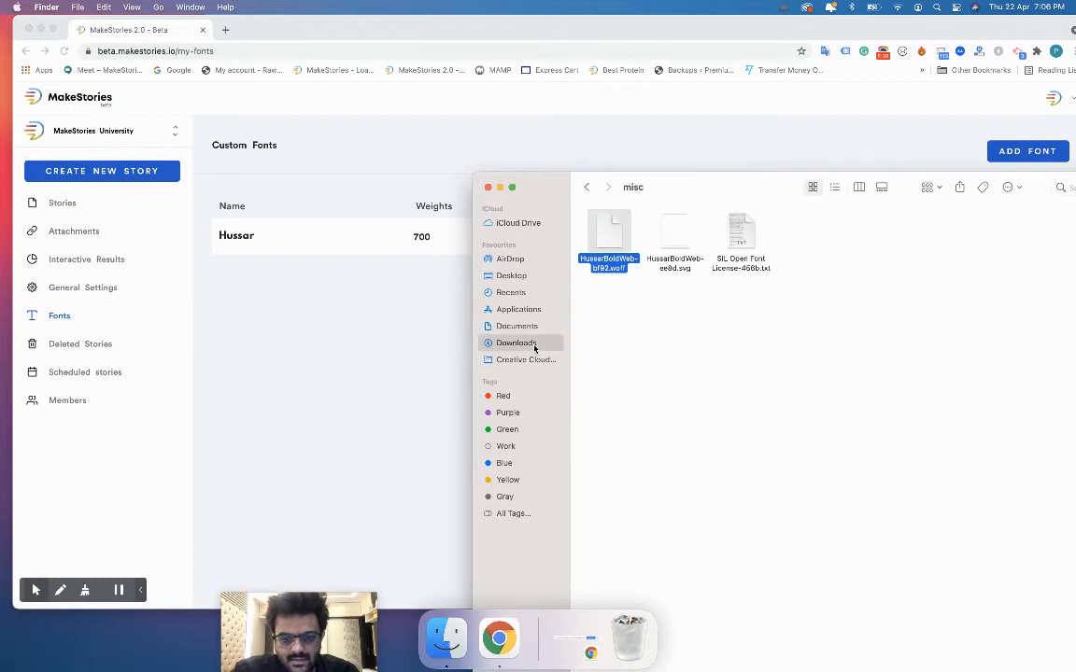
left_click_drag(573, 186, 444, 215)
double_click(476, 283)
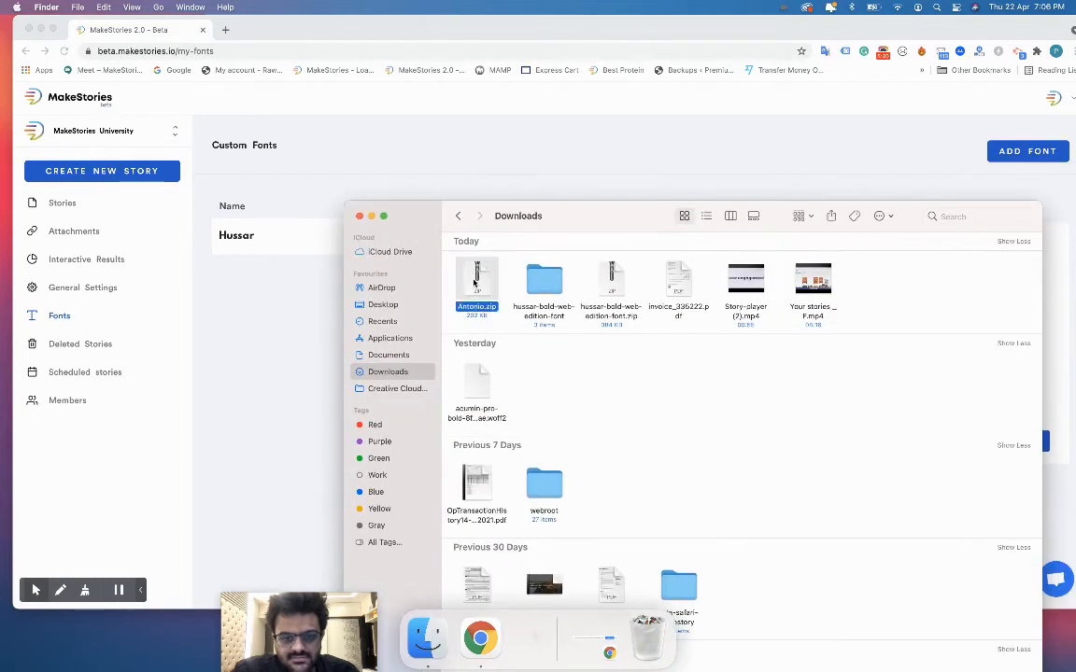
- Open the static subfolder of the extracted Antonio folder in Finder and return to the MakeStories custom fonts page
double_click(477, 293)
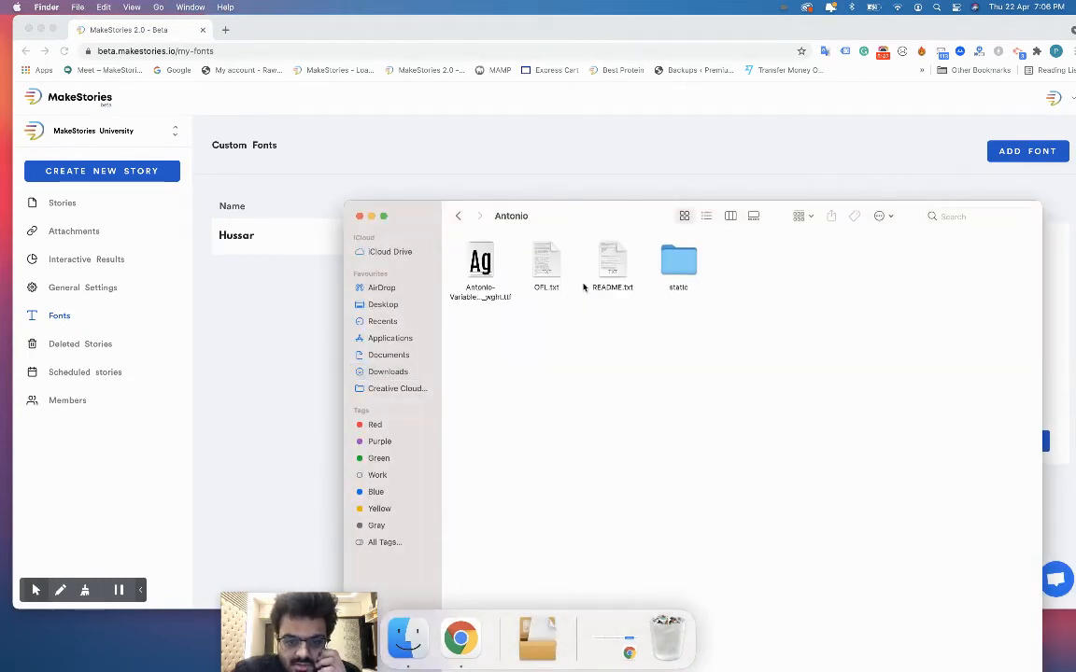
double_click(676, 268)
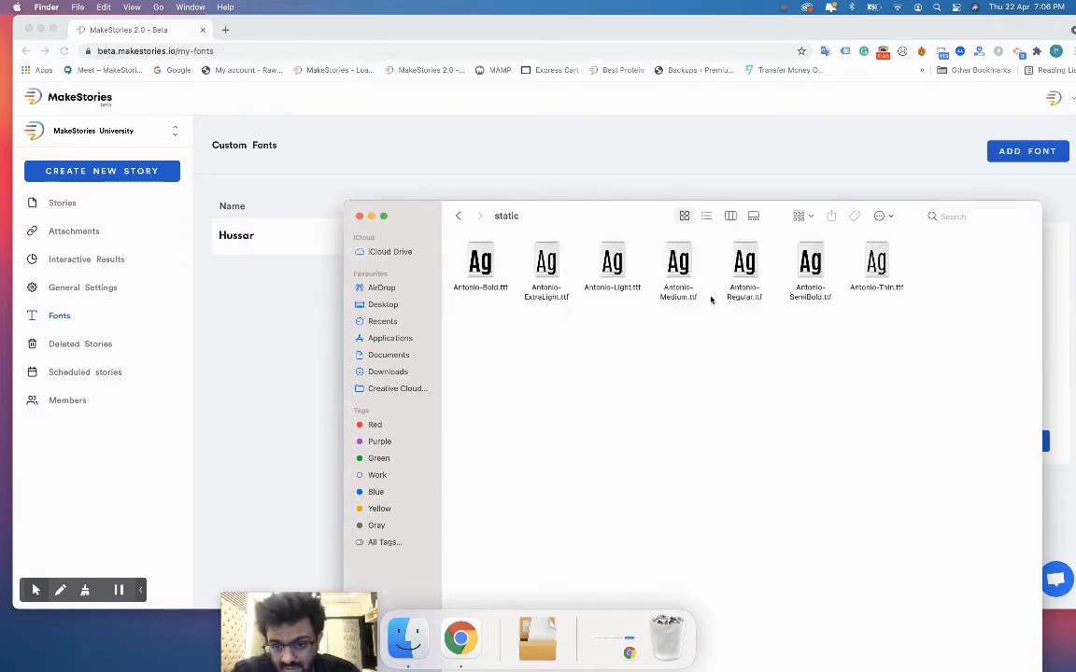
left_click(637, 190)
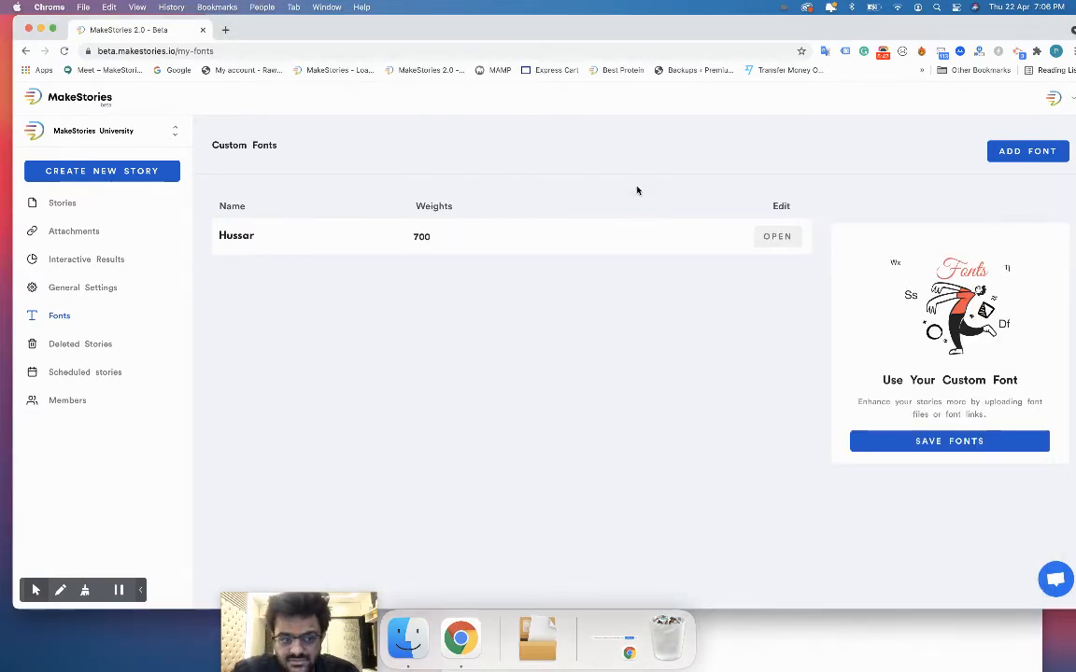
- Add a new custom font entry and name it AntonioGoogleFont
left_click(1006, 159)
left_click(534, 320)
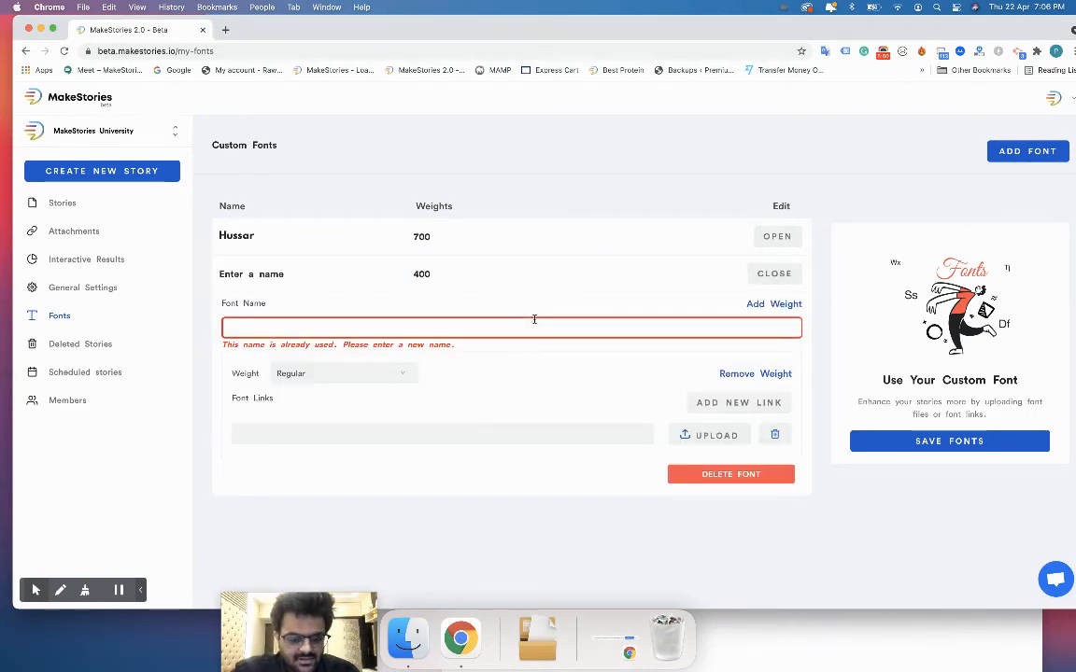
type("Antonio")
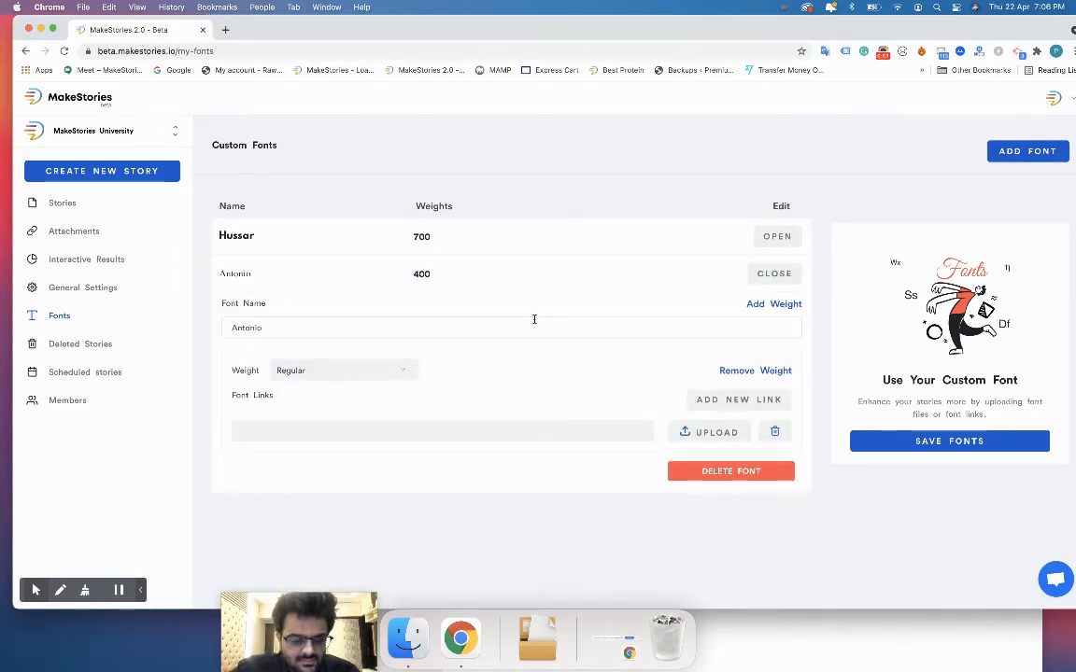
type("Google")
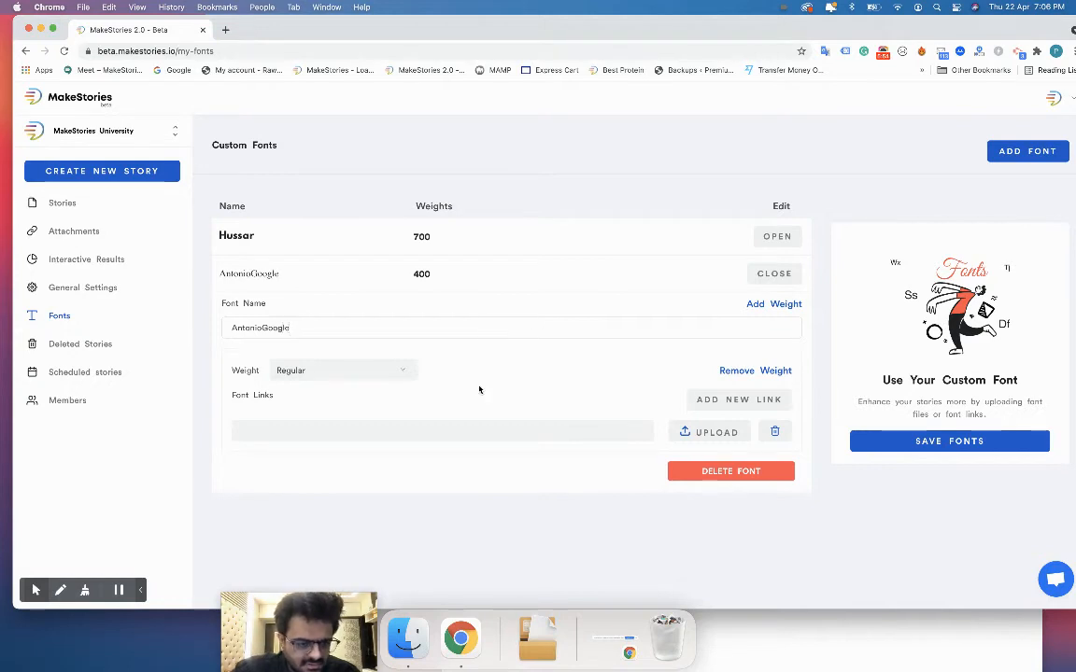
type("G")
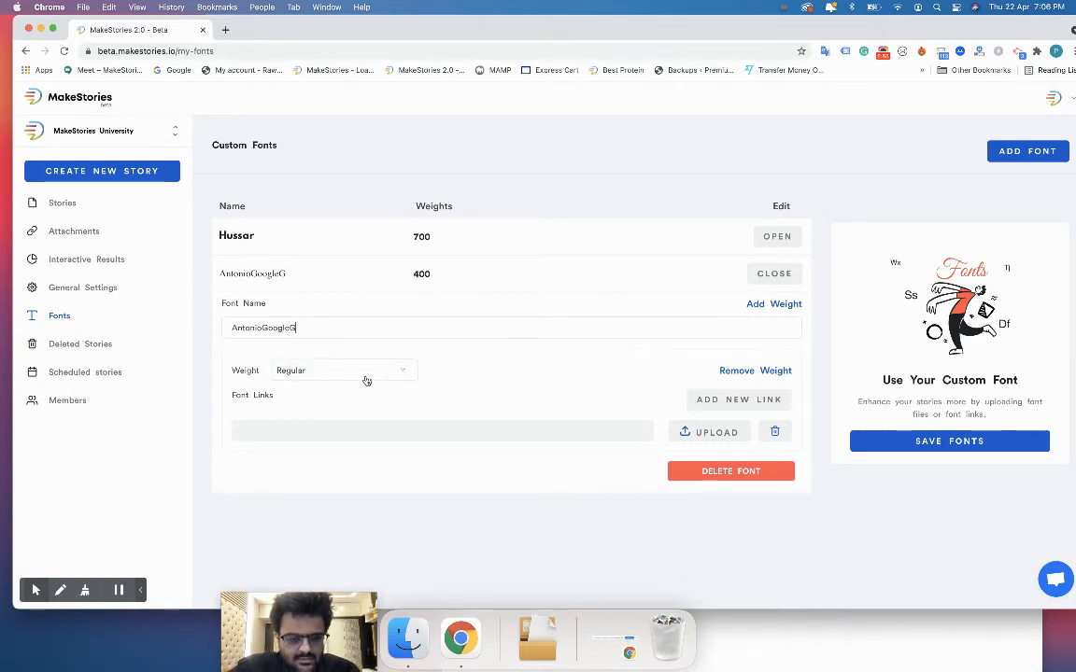
key("BackSpace")
type("Font")
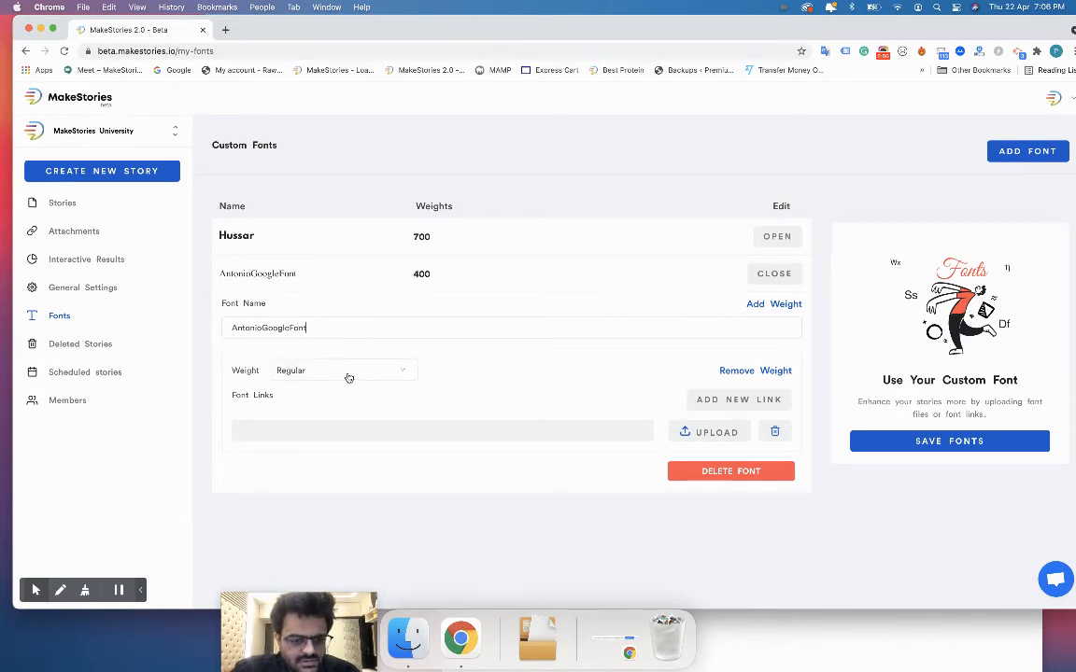
- Upload Antonio-Regular.ttf from the static folder and select it as the font file for the Regular weight
left_click(705, 434)
left_click(748, 659)
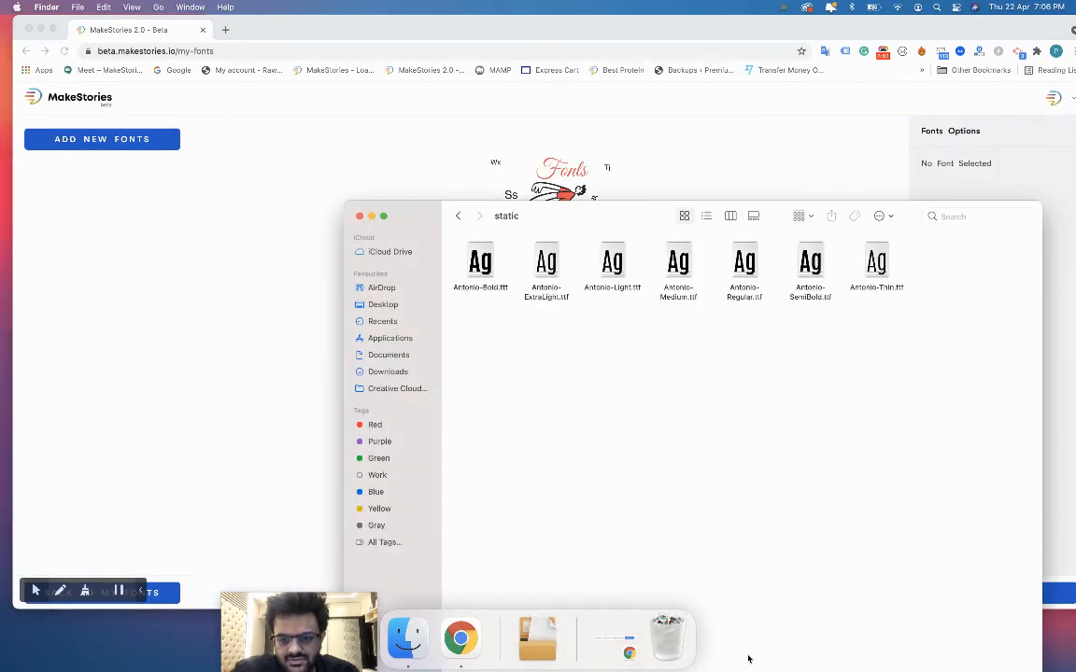
left_click_drag(744, 268, 512, 163)
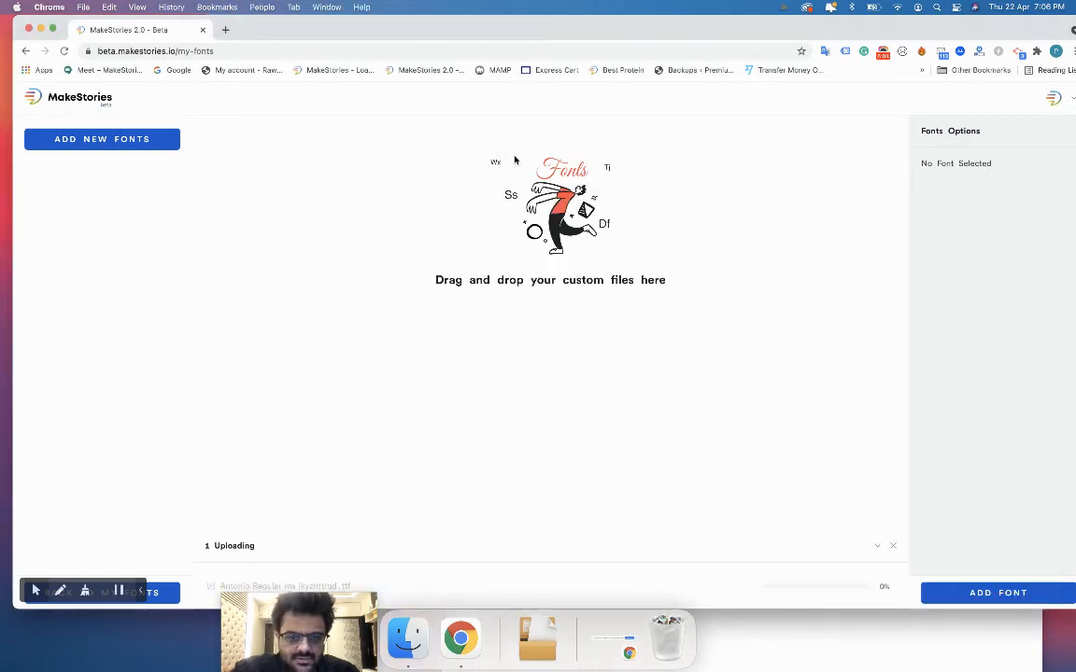
mouse_move(610, 589)
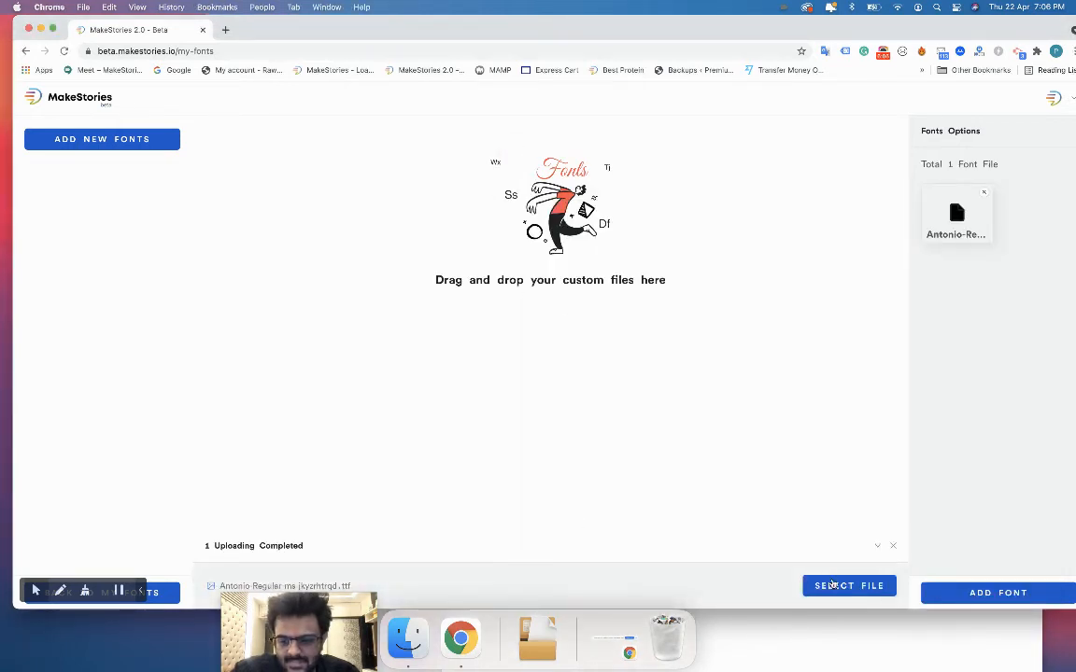
left_click(869, 586)
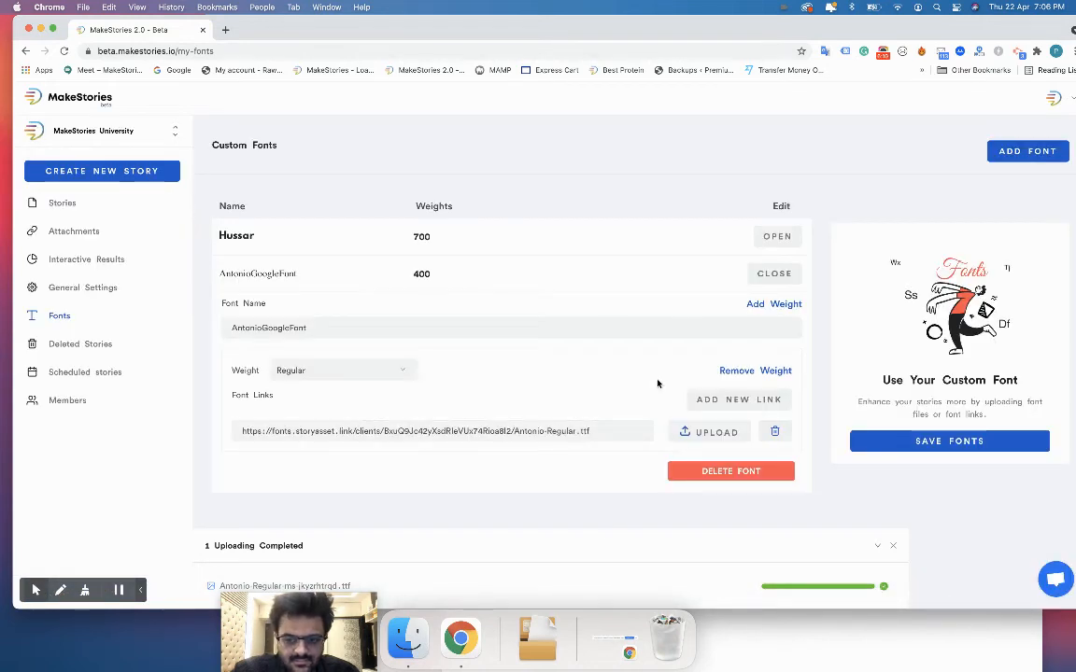
- Add a second weight to AntonioGoogleFont and set it to Bold, dismissing the upload status
left_click(774, 306)
scroll(533, 463, "down", 1)
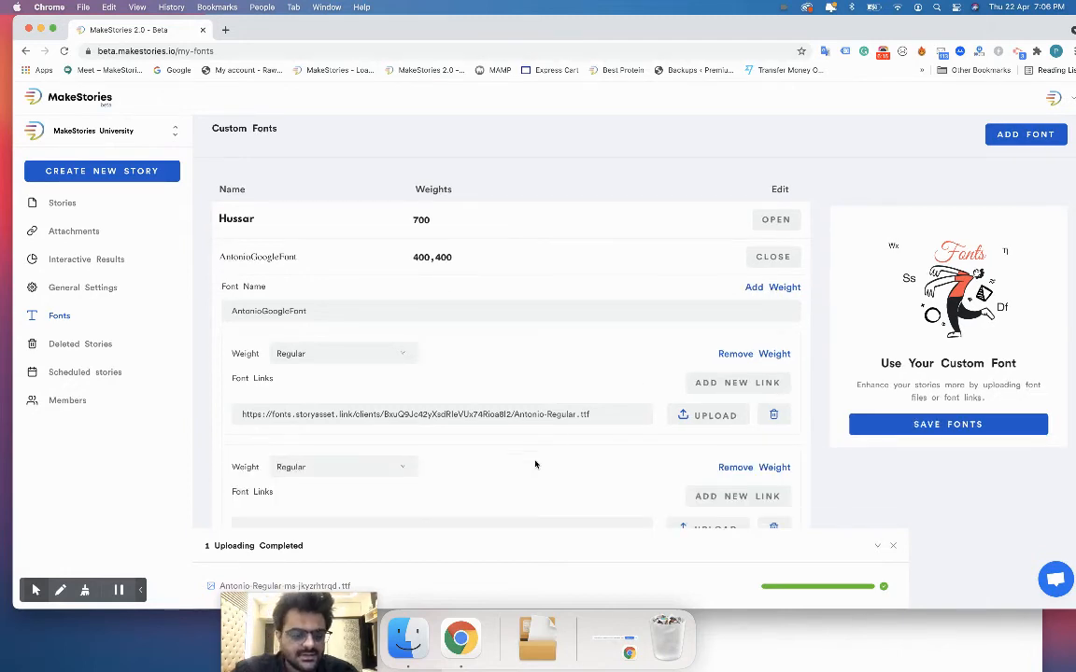
left_click(891, 548)
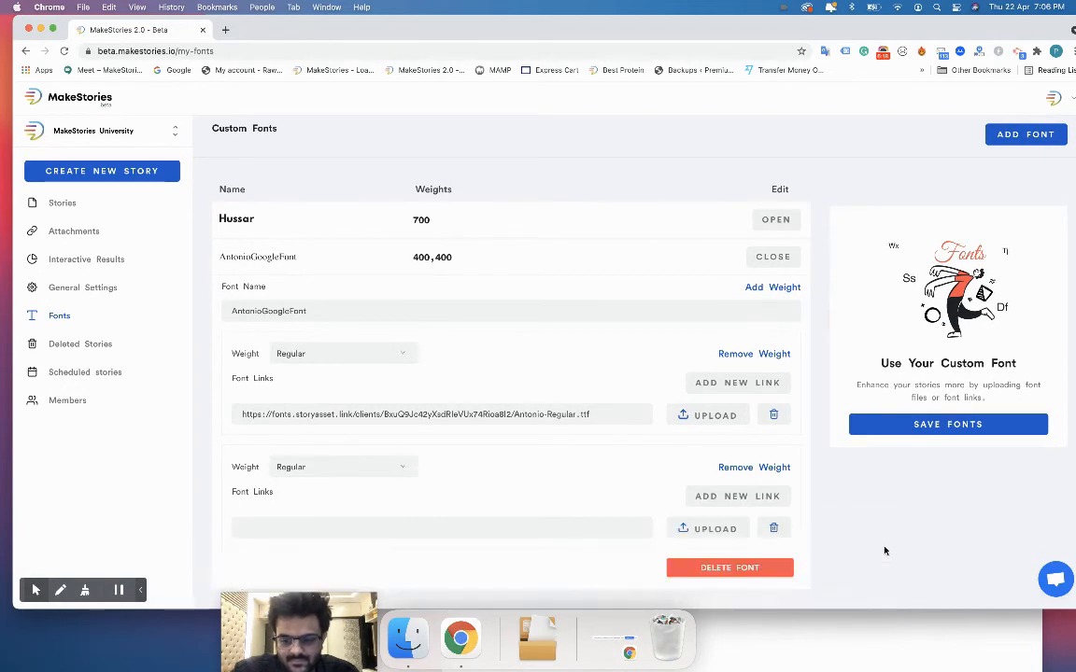
left_click(326, 467)
left_click(312, 440)
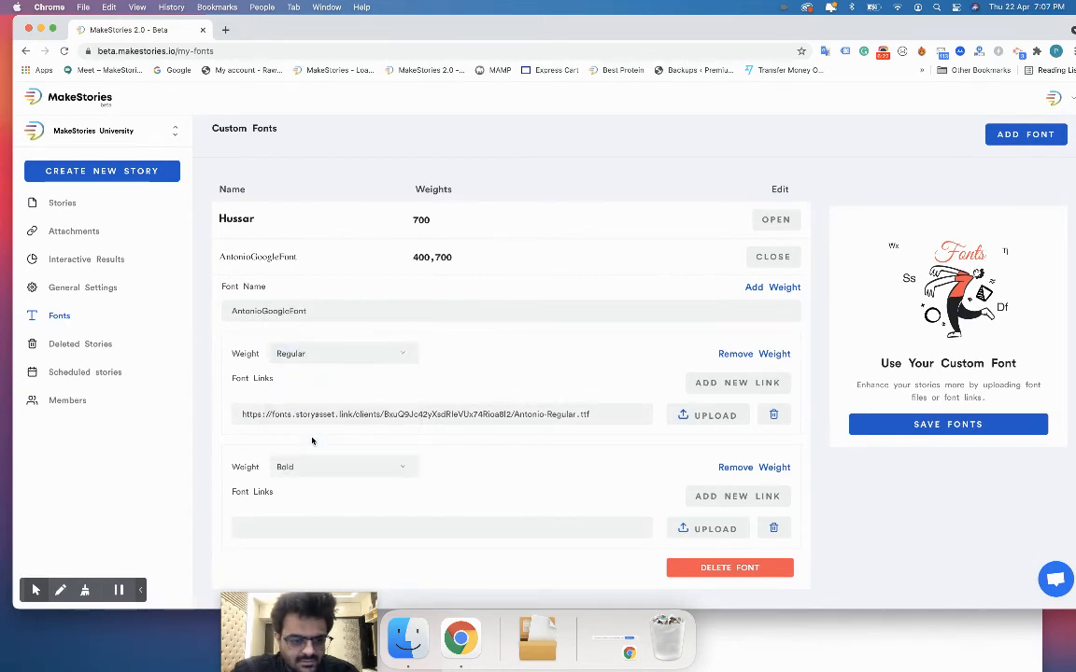
- Upload Antonio-Bold.ttf from the static folder and add it as the font file for the Bold weight
left_click(683, 535)
left_click(408, 636)
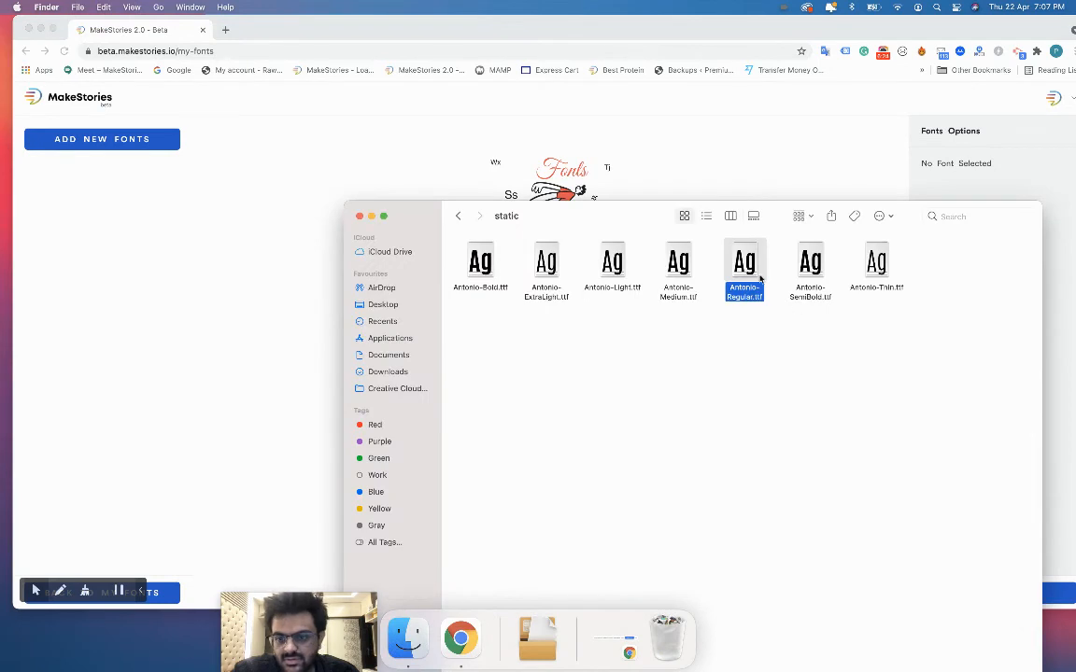
left_click_drag(480, 261, 281, 244)
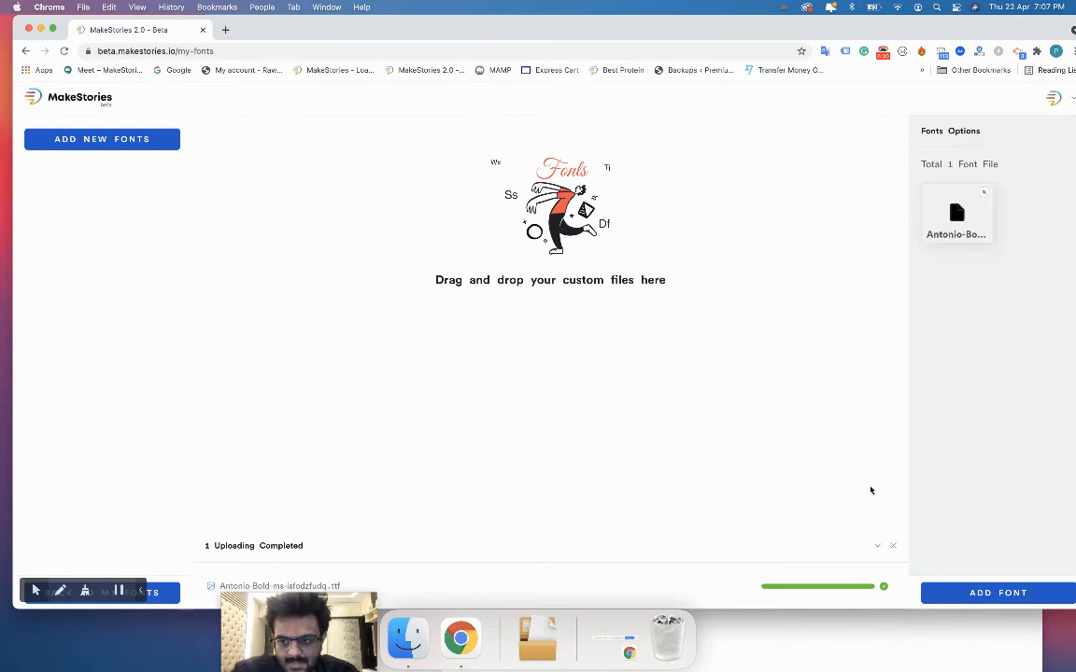
left_click(976, 595)
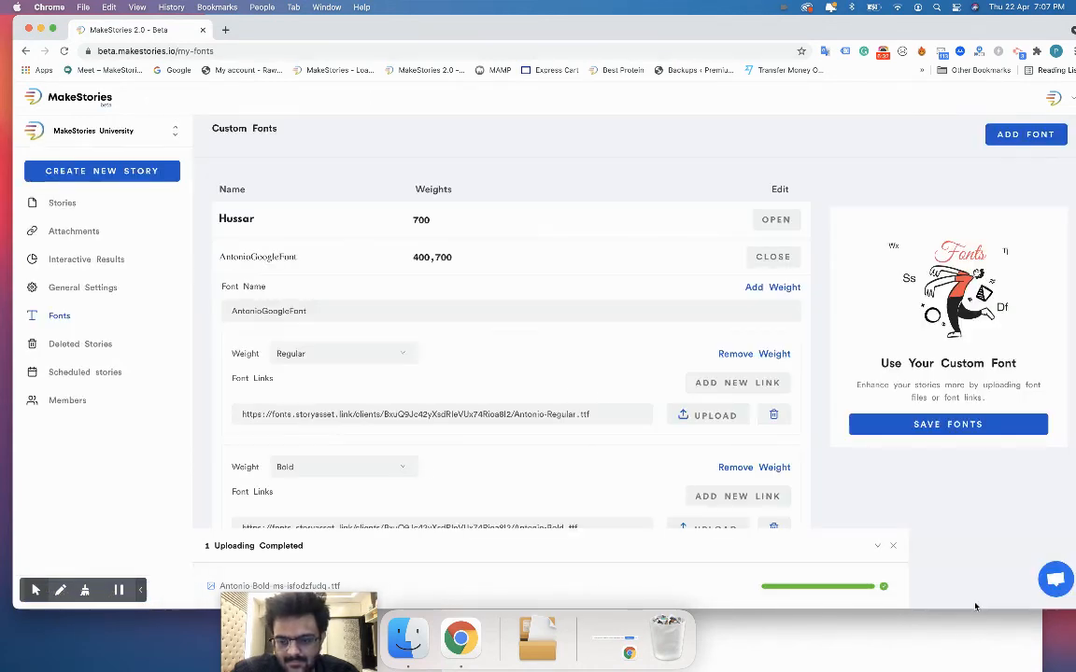
left_click(893, 549)
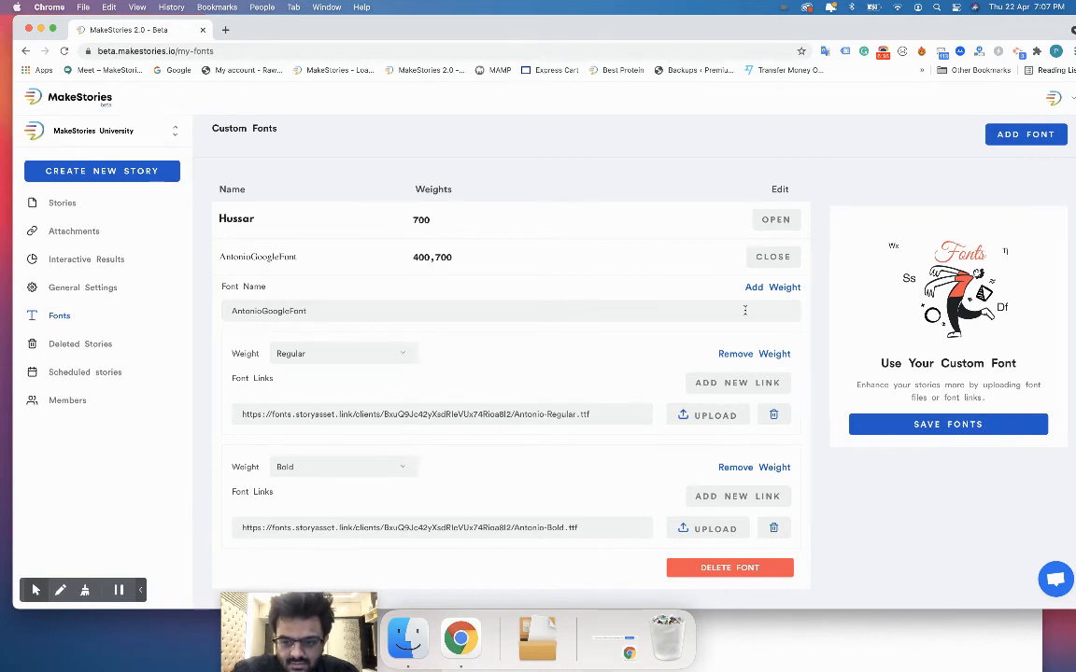
- Add a third weight to AntonioGoogleFont and set it to Light
left_click(771, 287)
scroll(620, 467, "down", 2)
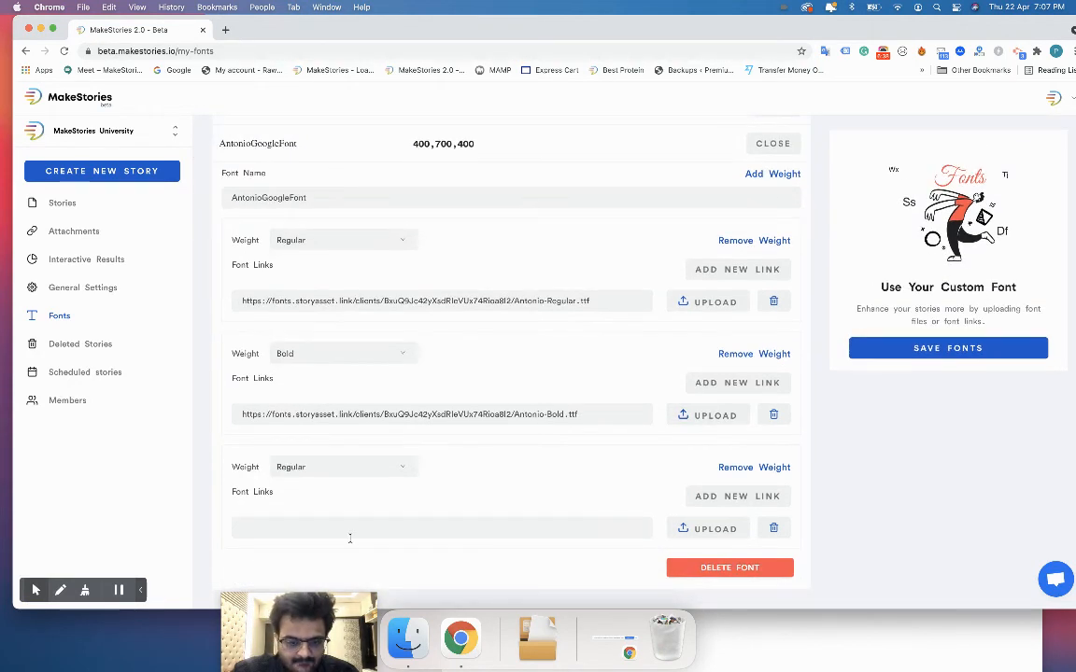
left_click(317, 470)
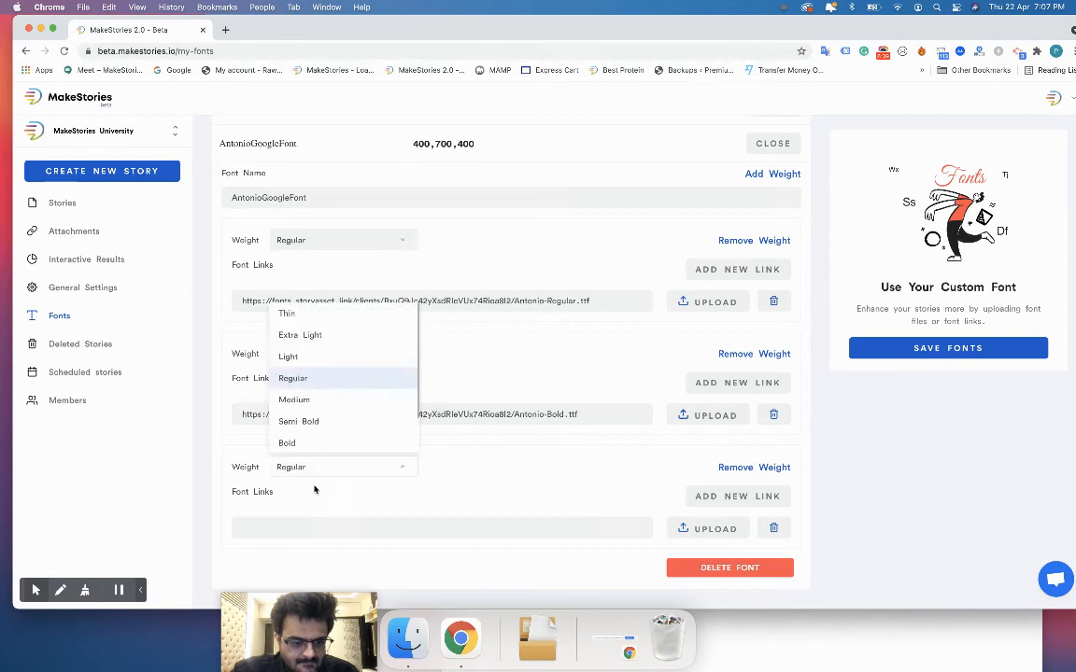
left_click(292, 356)
- Upload Antonio-Light.ttf from the static folder and add it as the font file for the Light weight
left_click(692, 538)
left_click(757, 666)
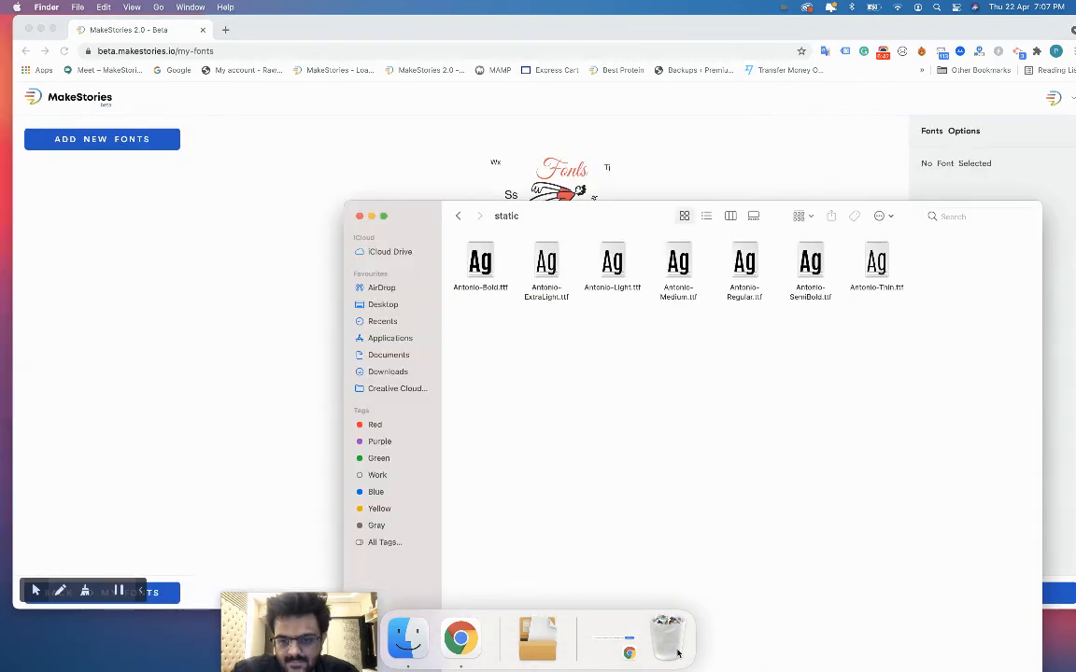
left_click_drag(605, 288, 448, 149)
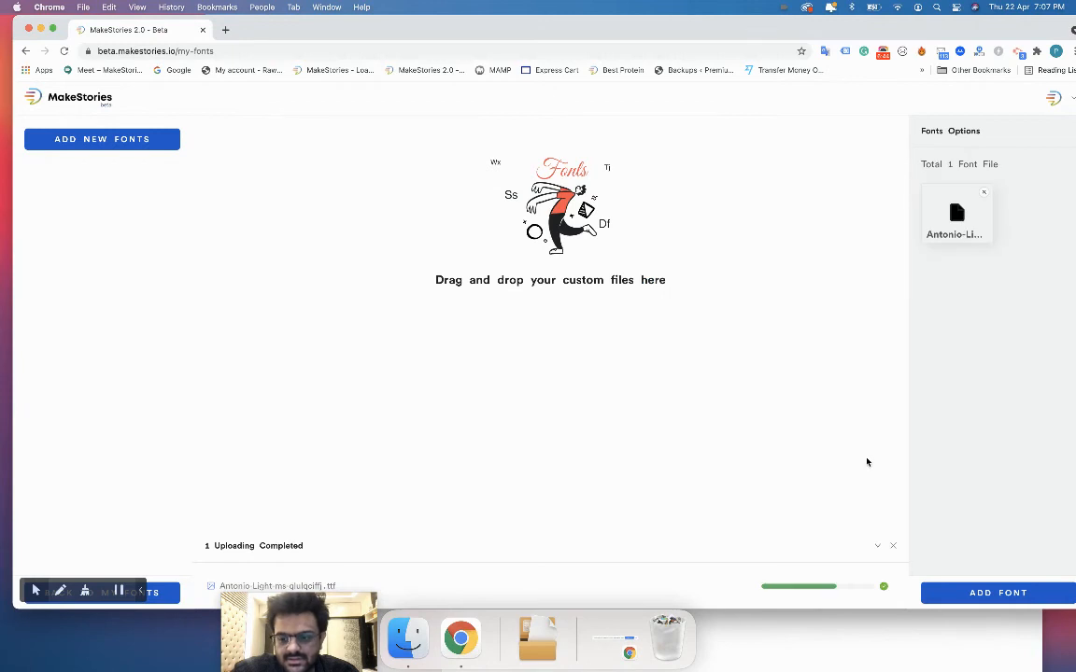
left_click(991, 596)
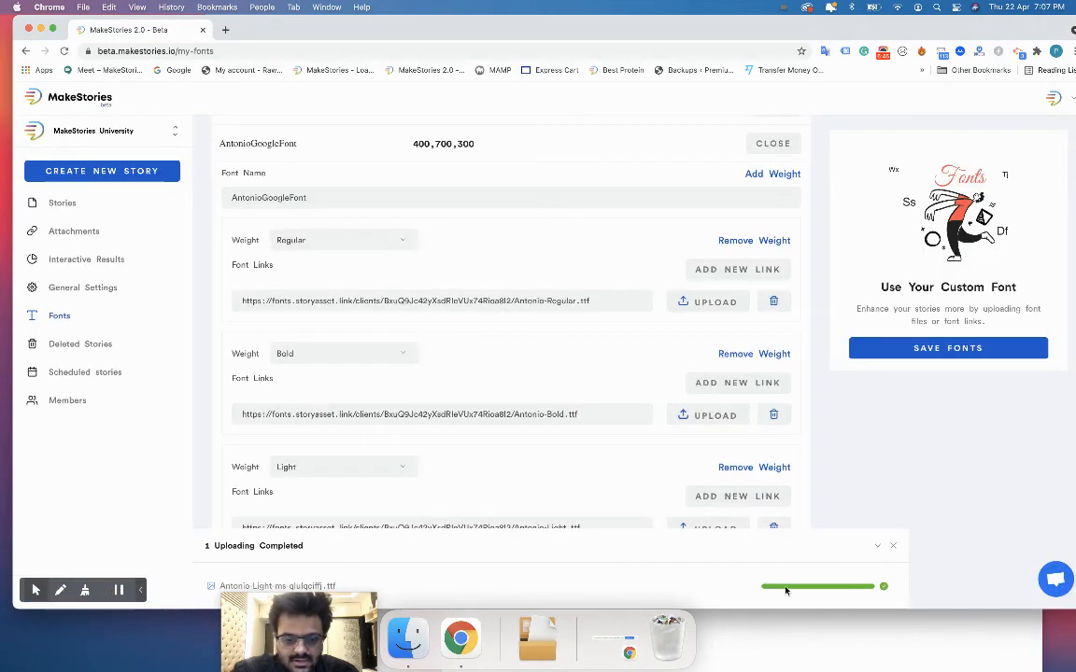
- Collapse the upload status and remove the Regular weight from AntonioGoogleFont
left_click(893, 547)
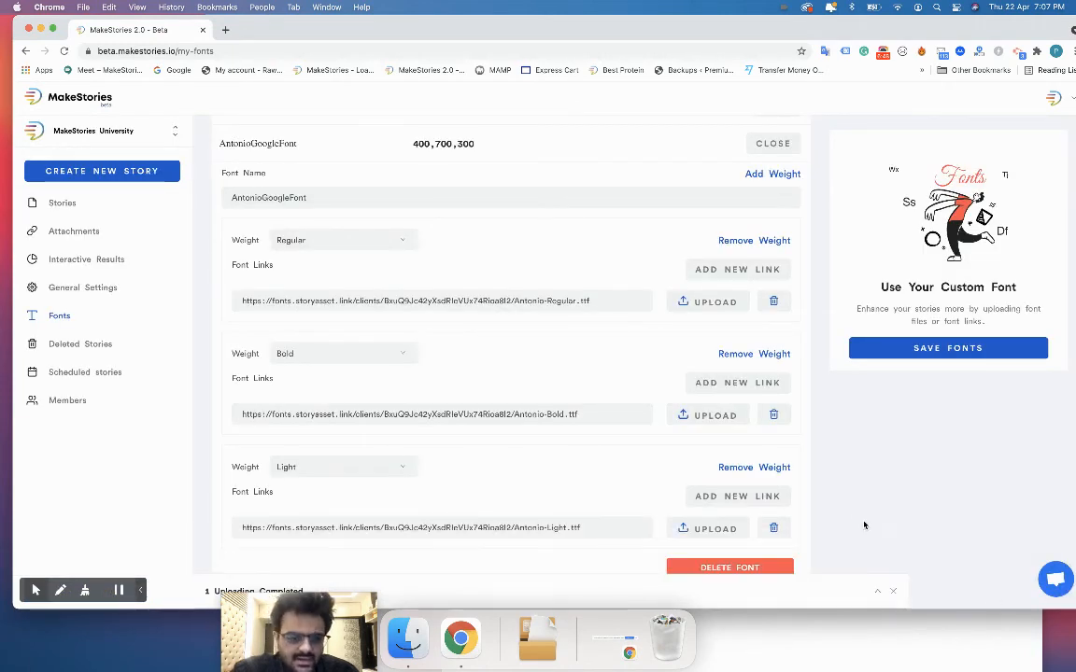
left_click(740, 242)
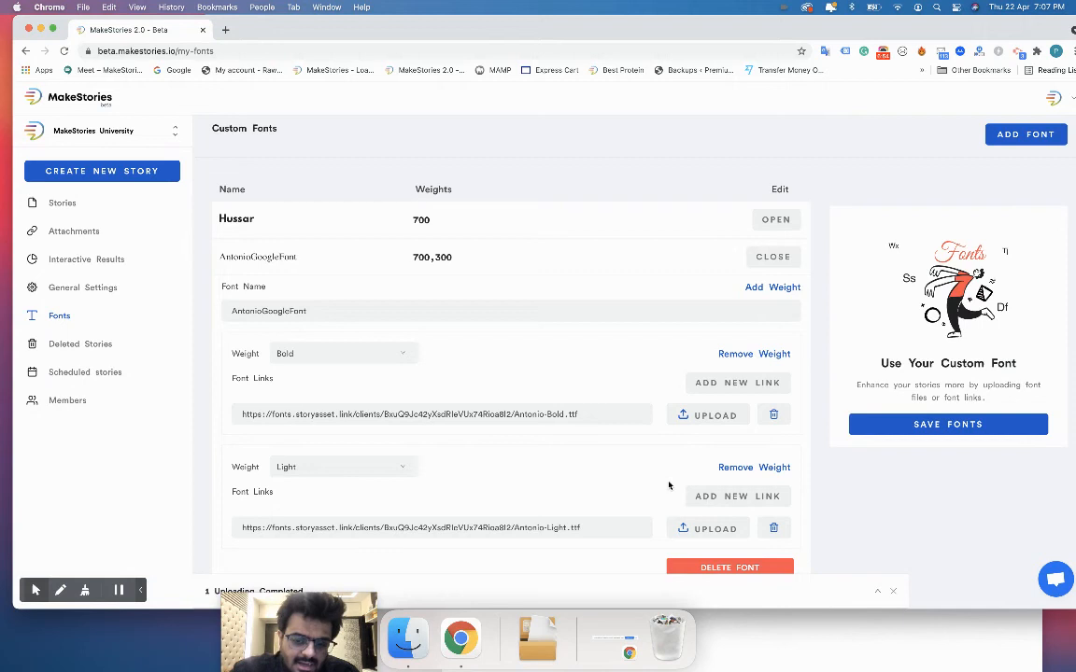
- Add a second font link to Hussar's Bold weight, using HussarBoldWebEdition-xq5O.otf from the hussar-bold-web-edition-font folder in Downloads, and collapse the Hussar entry
left_click(452, 224)
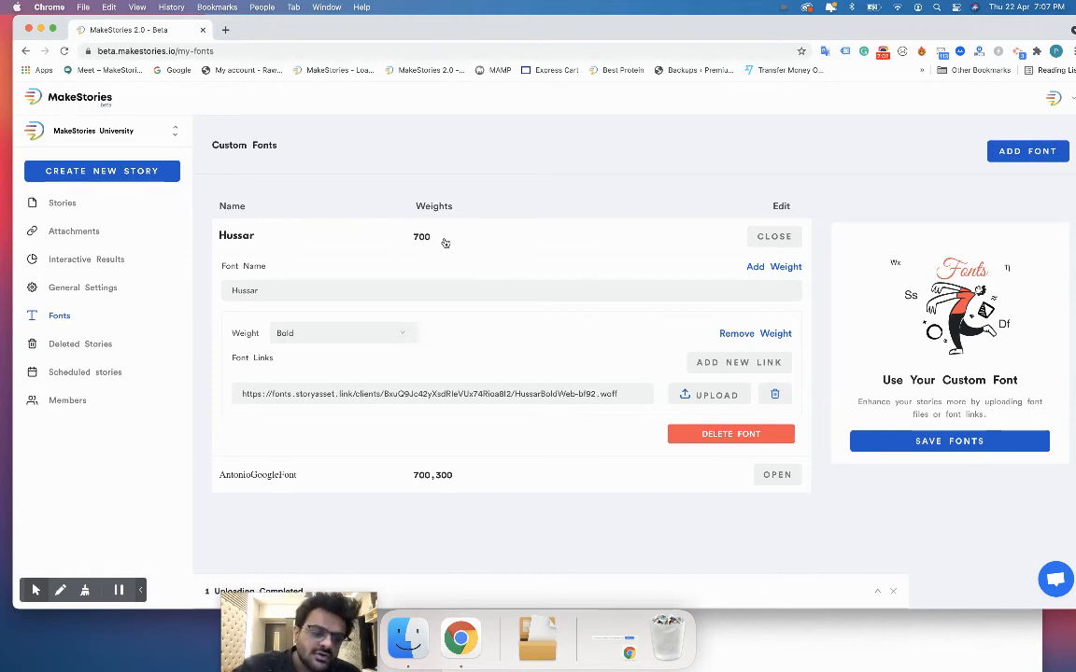
left_click(721, 364)
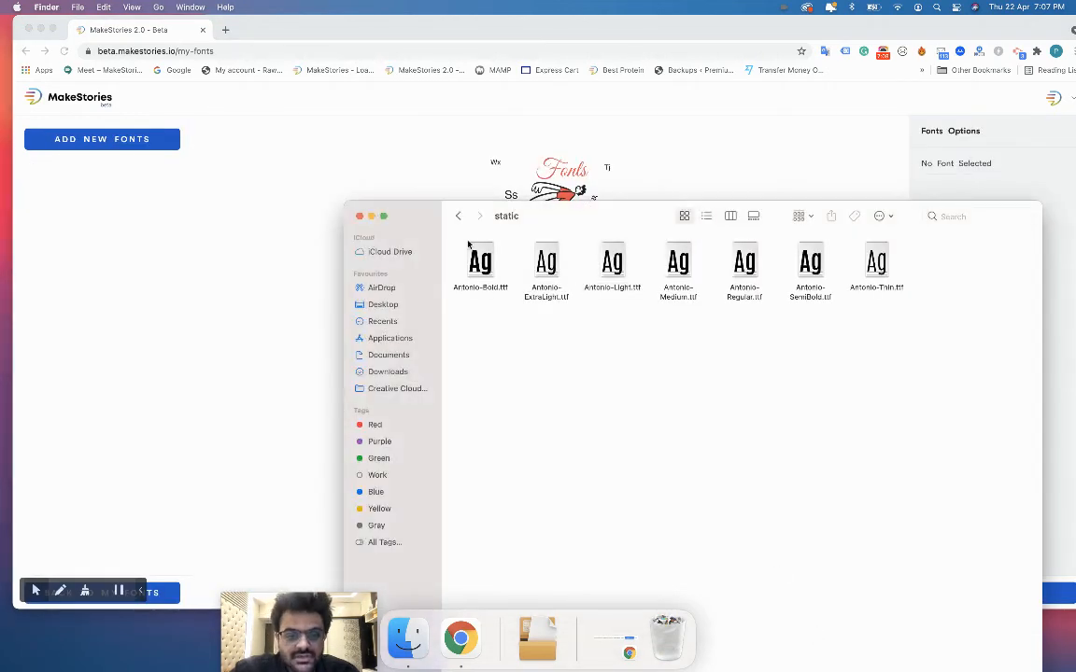
left_click(458, 215)
left_click(457, 216)
left_click(597, 289)
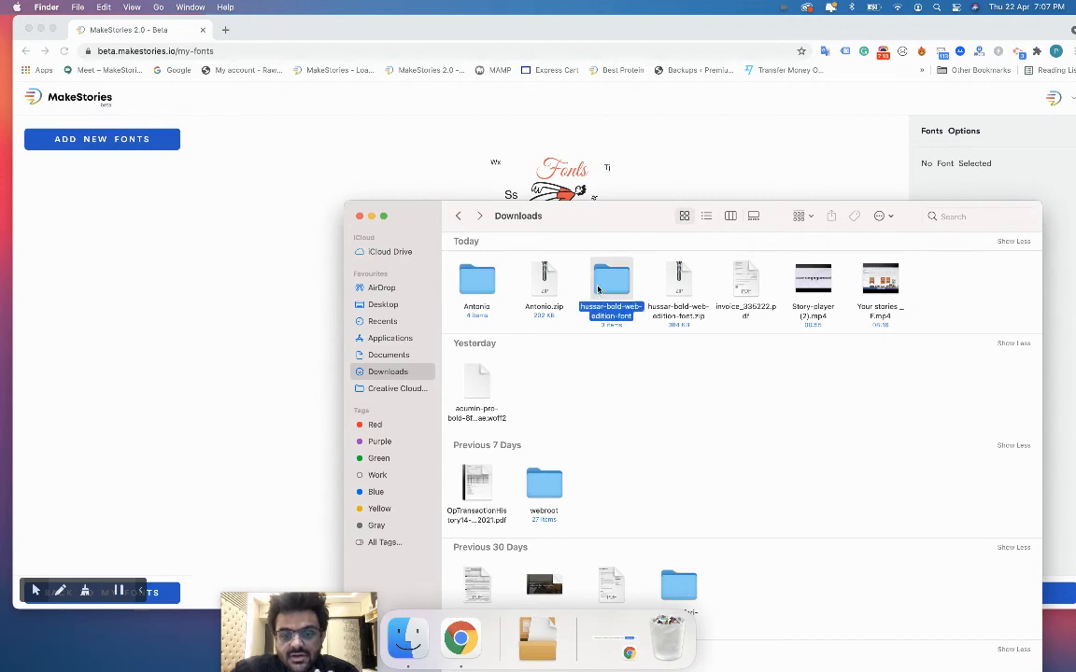
double_click(598, 290)
left_click_drag(489, 273, 278, 303)
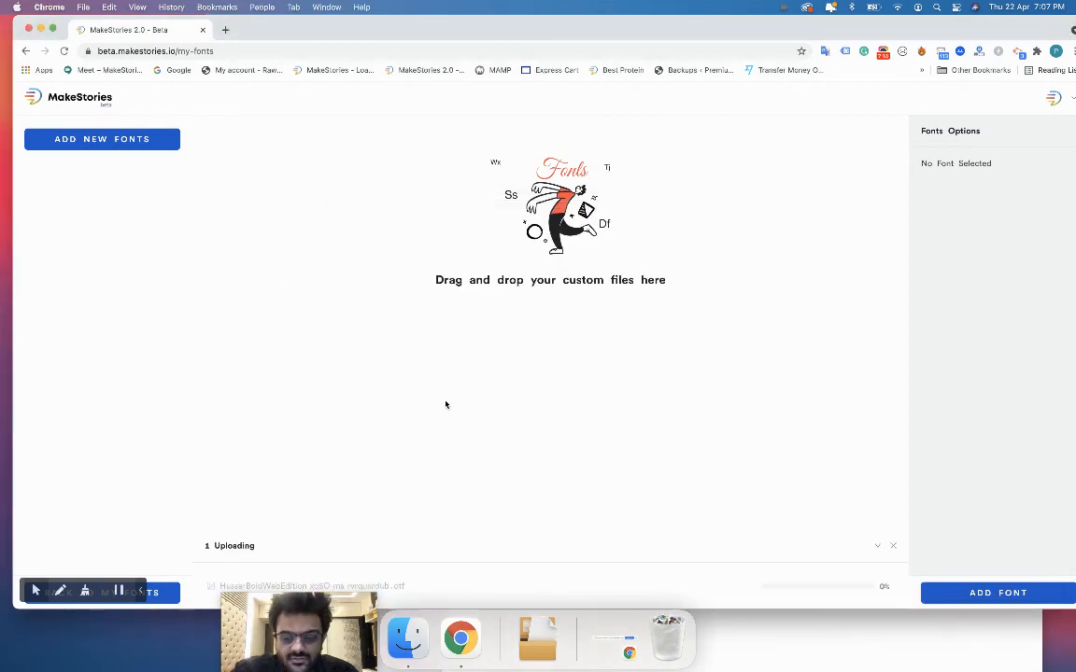
left_click(974, 596)
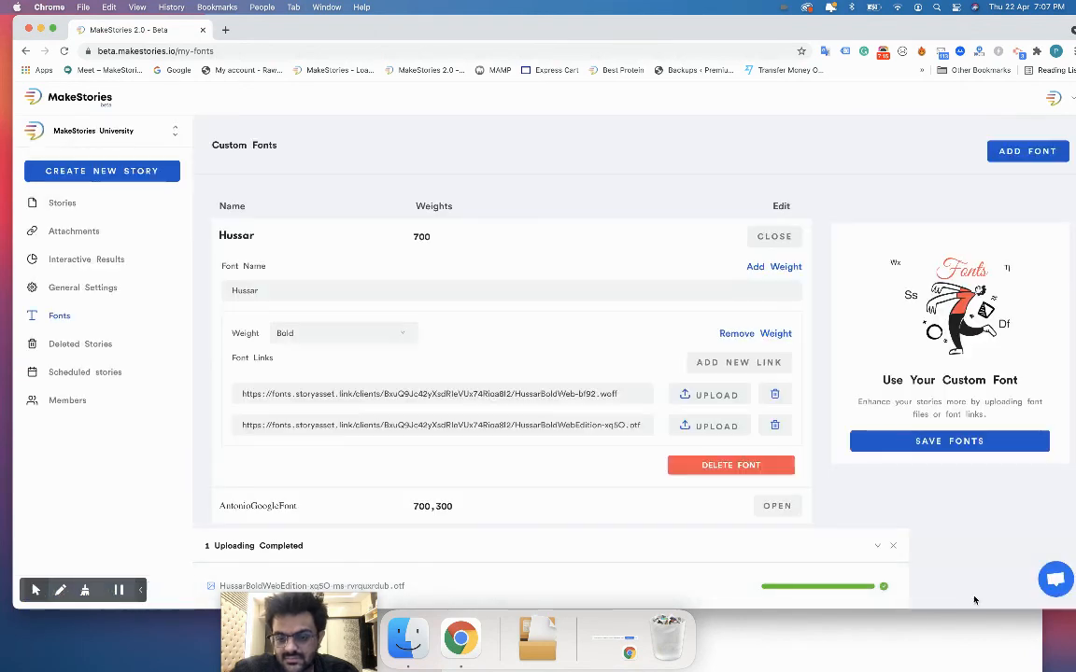
left_click(638, 426)
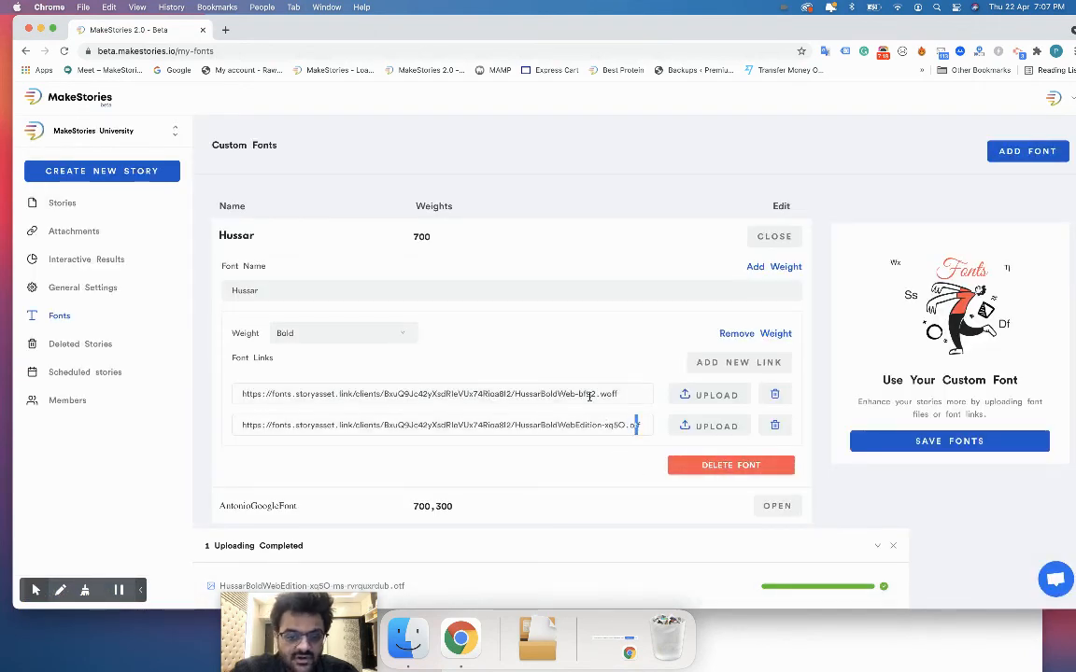
left_click(518, 249)
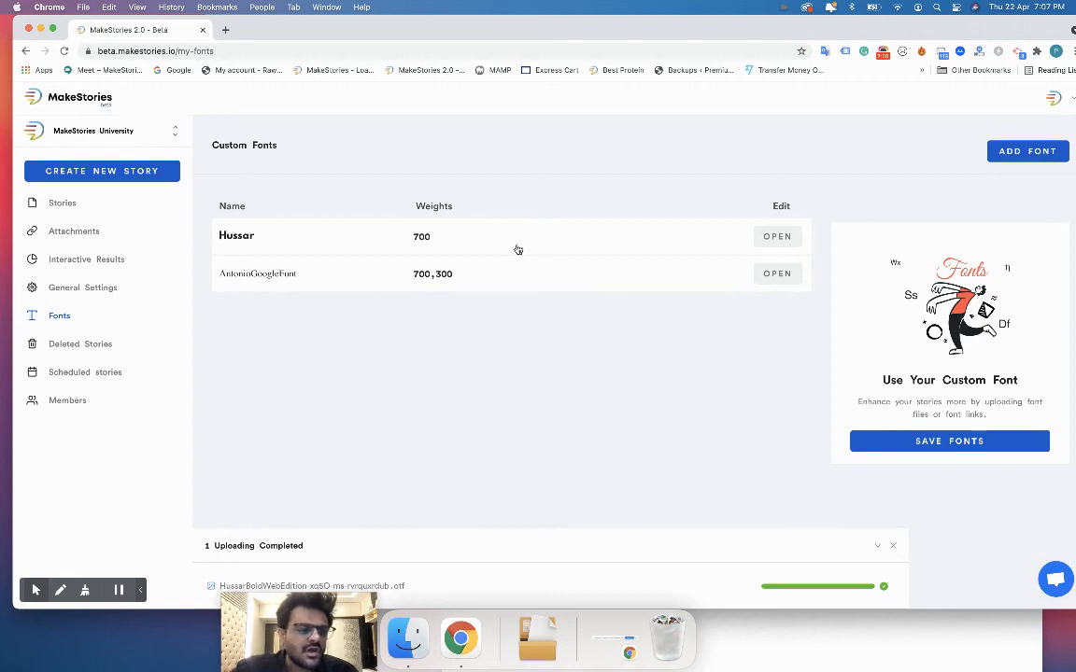
- Expand the AntonioGoogleFont entry to review its weights and font links, and dismiss the upload status
left_click(488, 285)
scroll(500, 434, "down", 1)
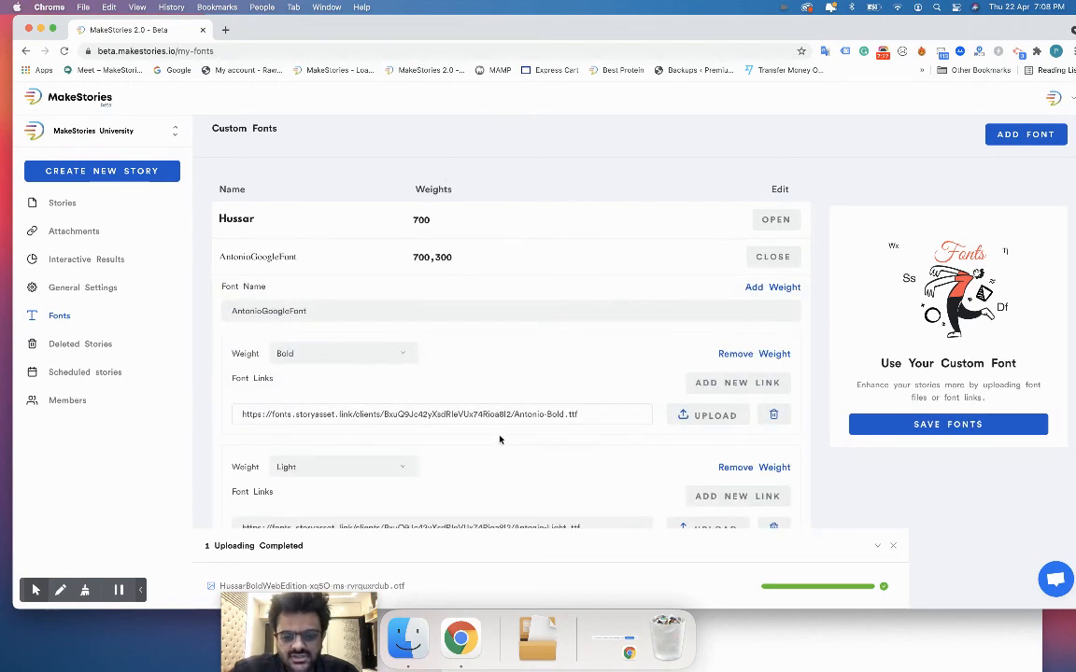
left_click(893, 546)
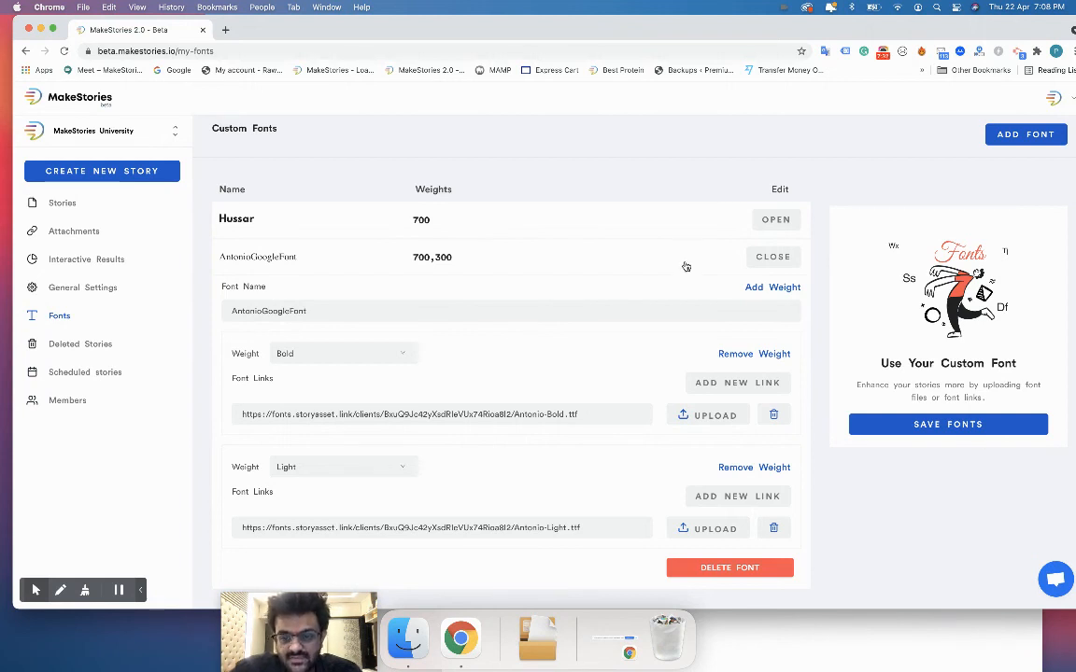
- Collapse the AntonioGoogleFont entry, save the custom fonts, and create a new story, skipping its name and category
left_click(618, 243)
left_click(905, 442)
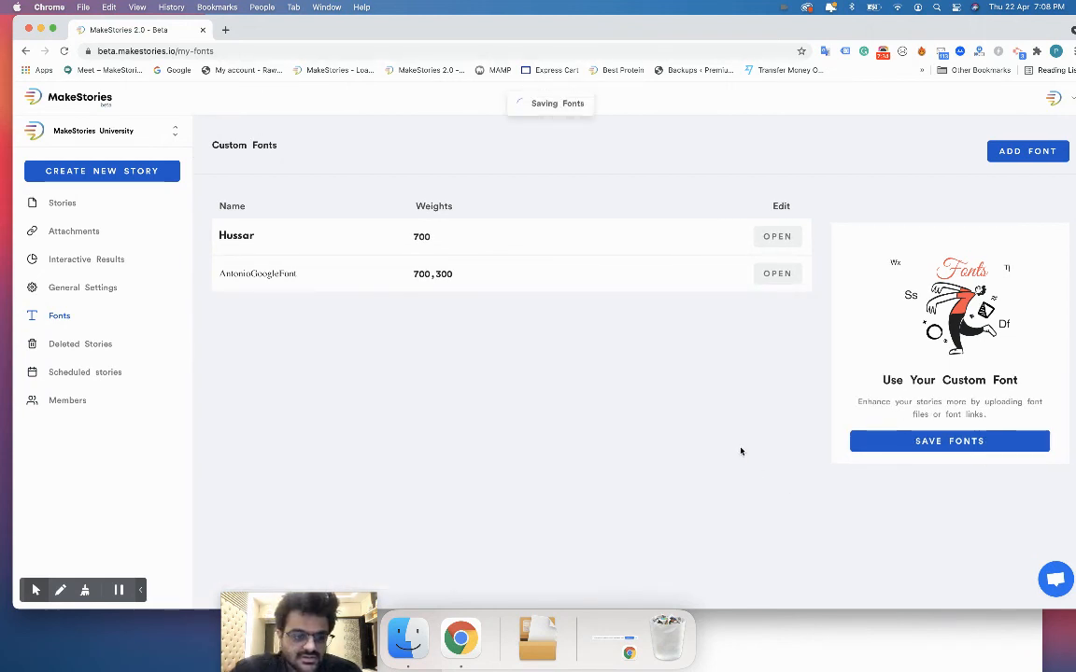
left_click(133, 174)
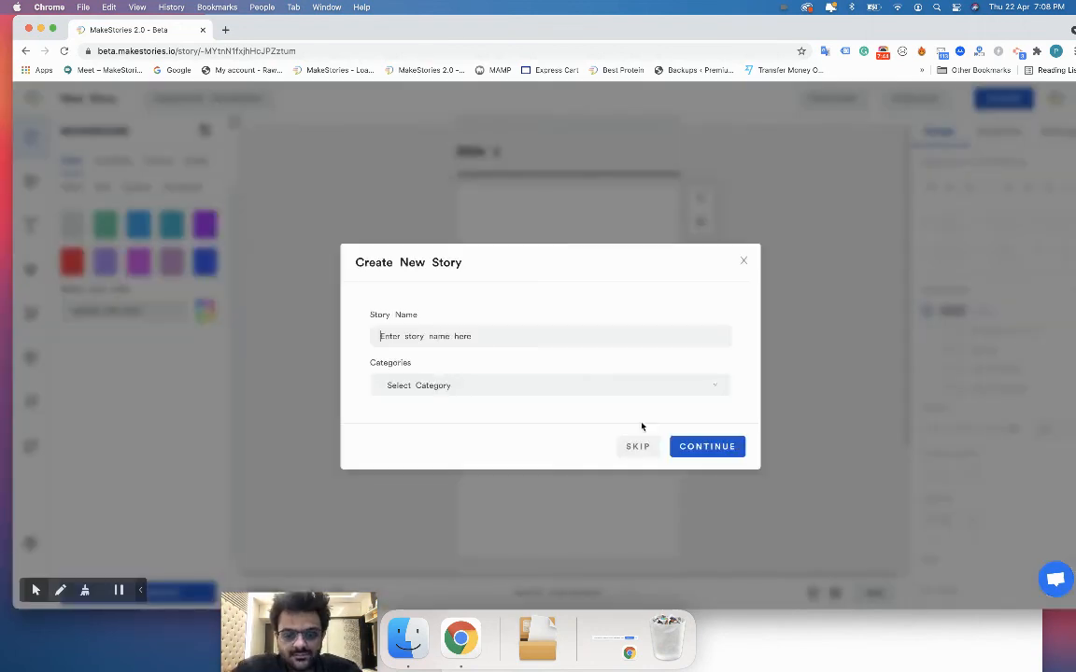
left_click(647, 447)
- Add a plain Heading 1 text to Slide 1 and delete the "Your Page!" placeholder
left_click(36, 227)
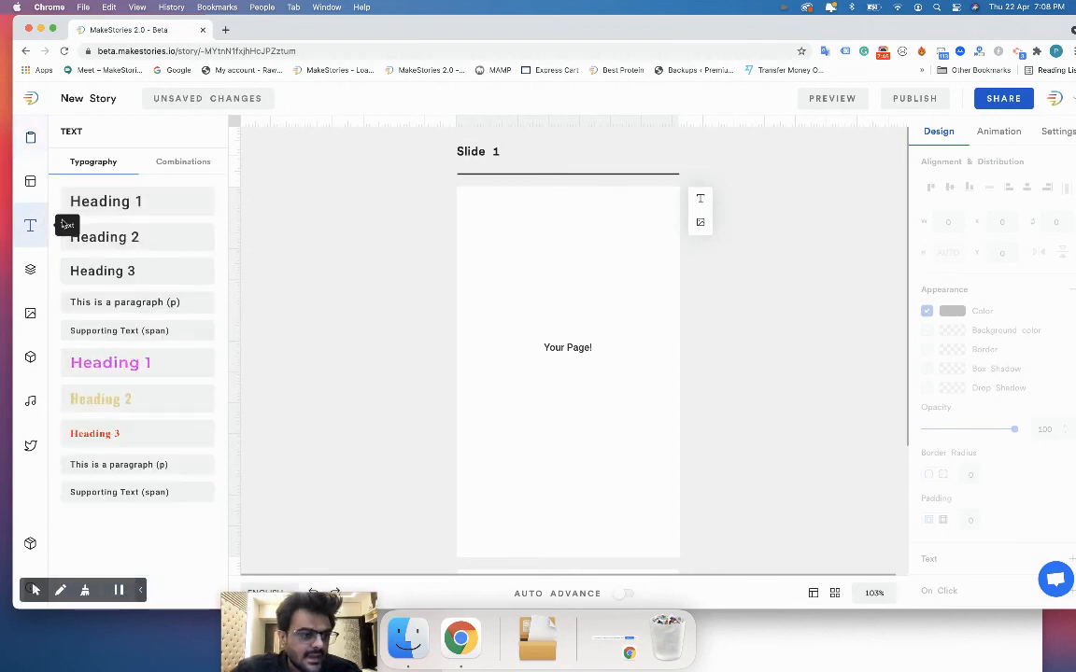
left_click_drag(137, 204, 549, 327)
left_click(553, 356)
key("Delete")
- Apply the custom font Hussar to the heading and move it down the slide to a Y position of about 276
left_click(535, 292)
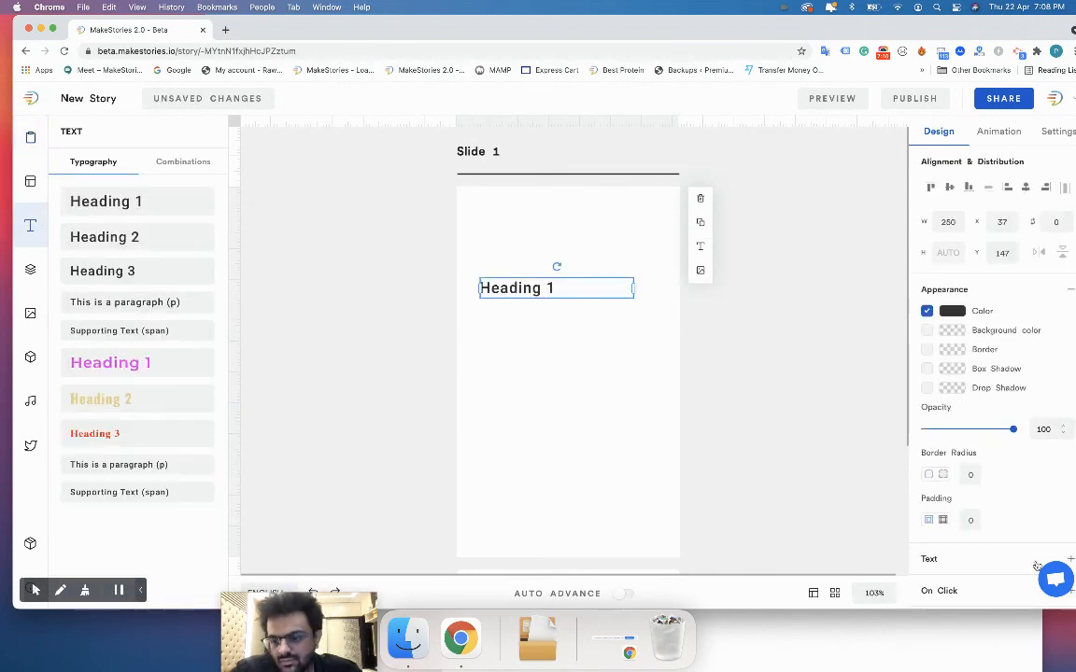
scroll(1037, 566, "down", 2)
left_click(962, 462)
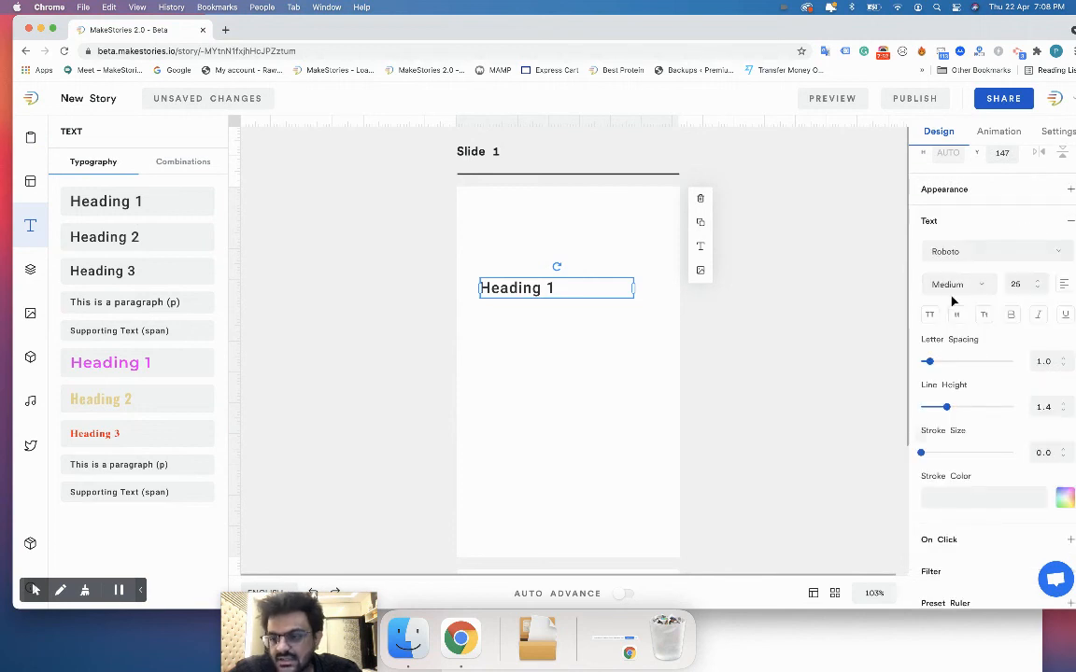
left_click(948, 253)
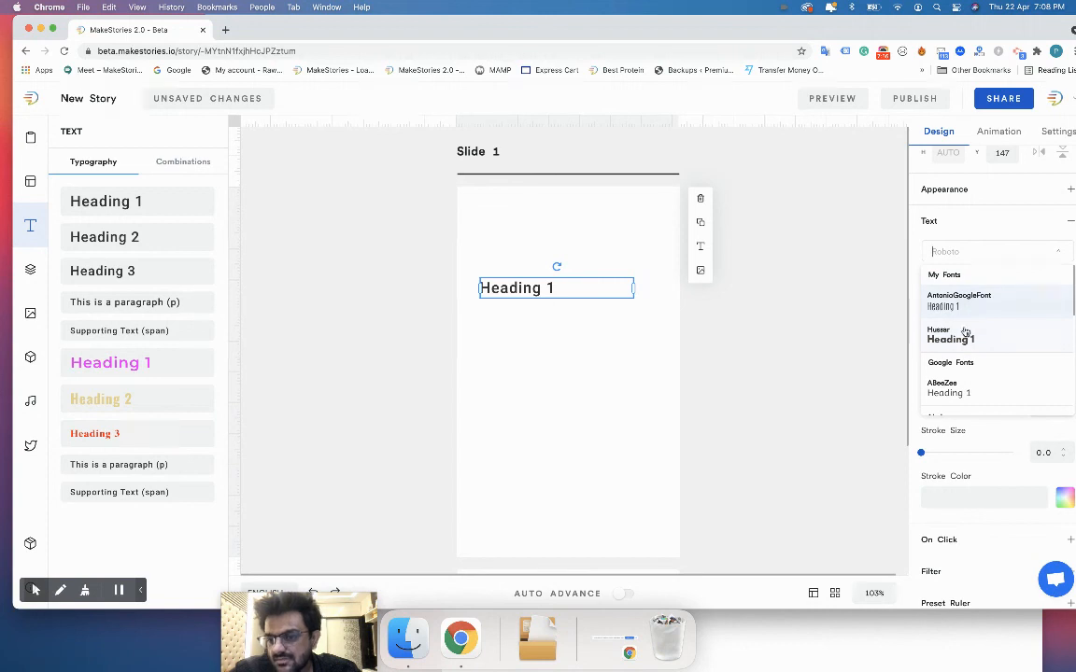
left_click(962, 334)
left_click_drag(546, 302, 562, 365)
- Change the heading's font to AntonioGoogleFont, try its Light weight, set the weight back to Bold, and deselect the heading
left_click(943, 251)
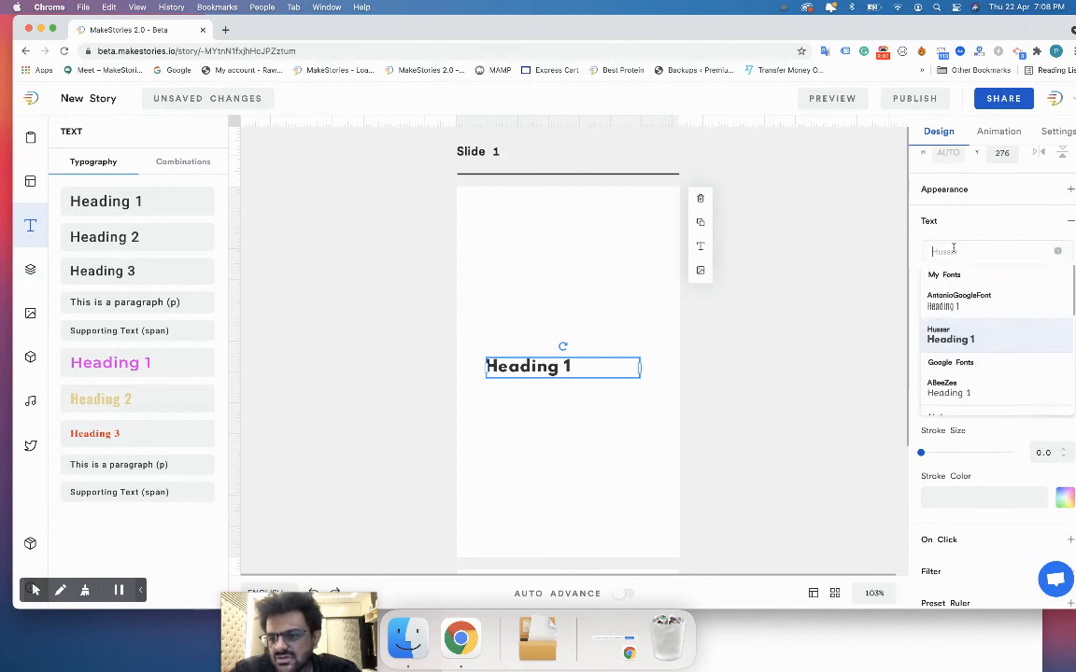
left_click(945, 304)
left_click(953, 286)
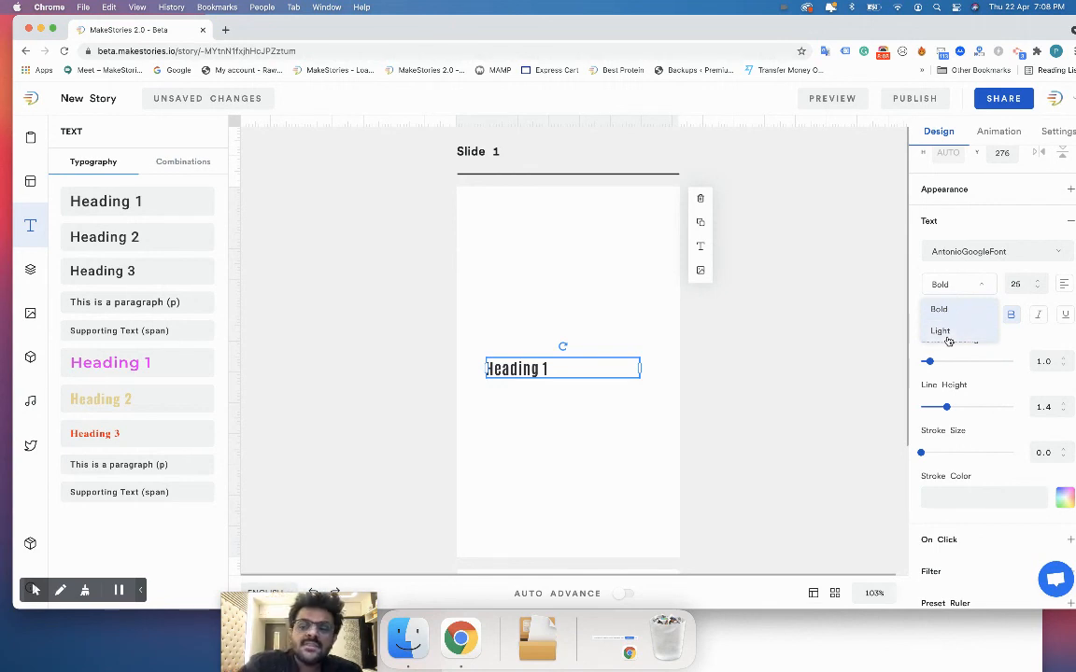
left_click(943, 331)
left_click(956, 285)
left_click(944, 309)
left_click(800, 380)
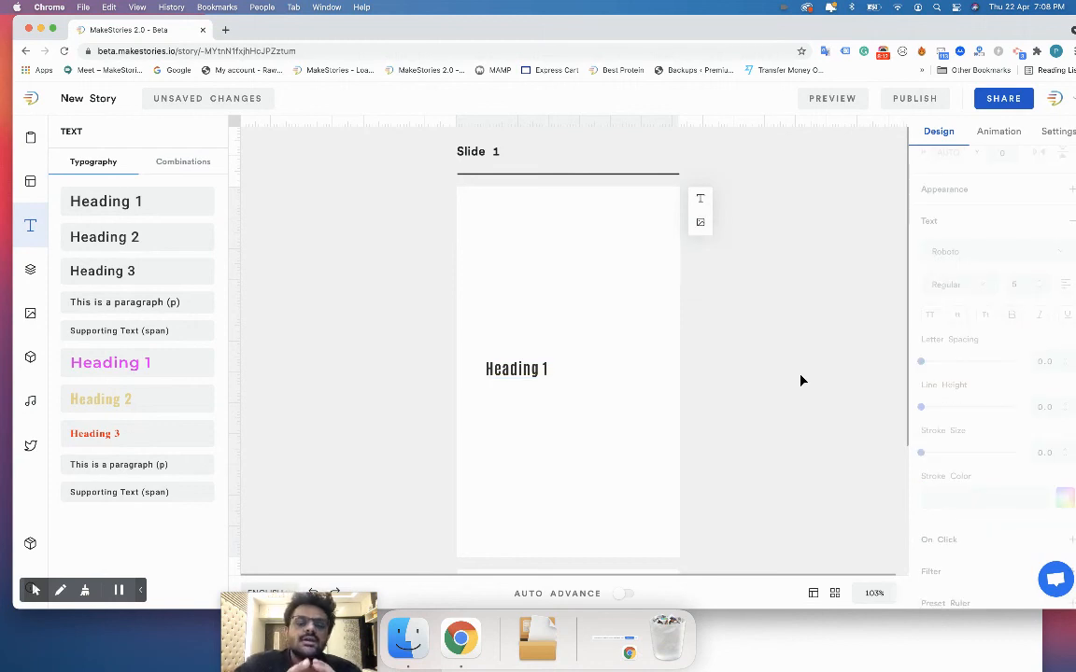